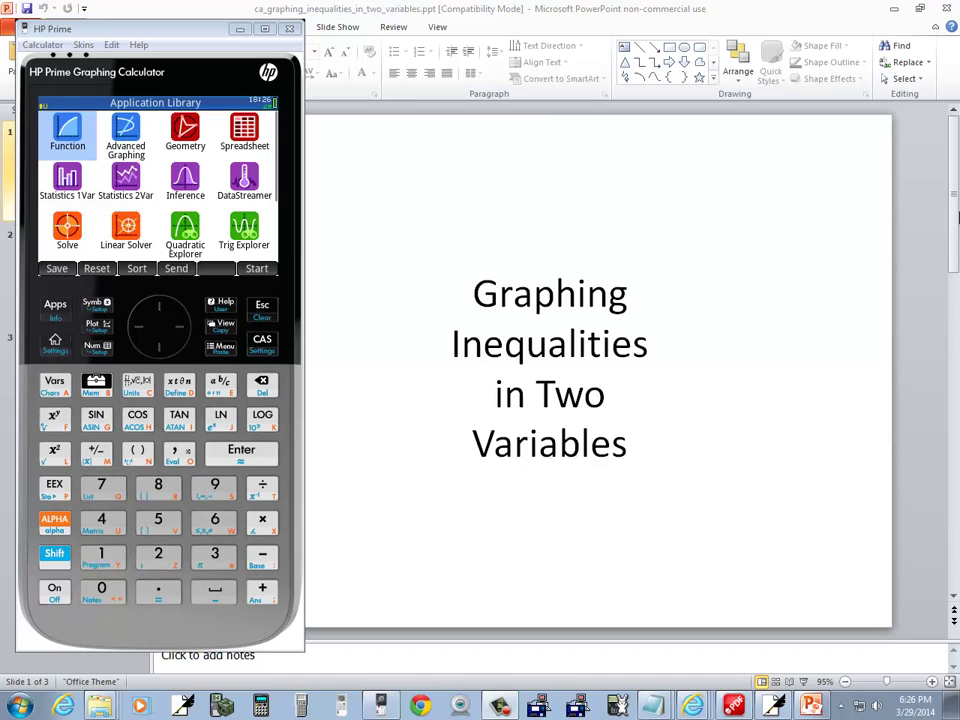
- Show PowerPoint slide 2, '1. Graph y > 3x − 1', then switch away from PowerPoint
left_click(563, 191)
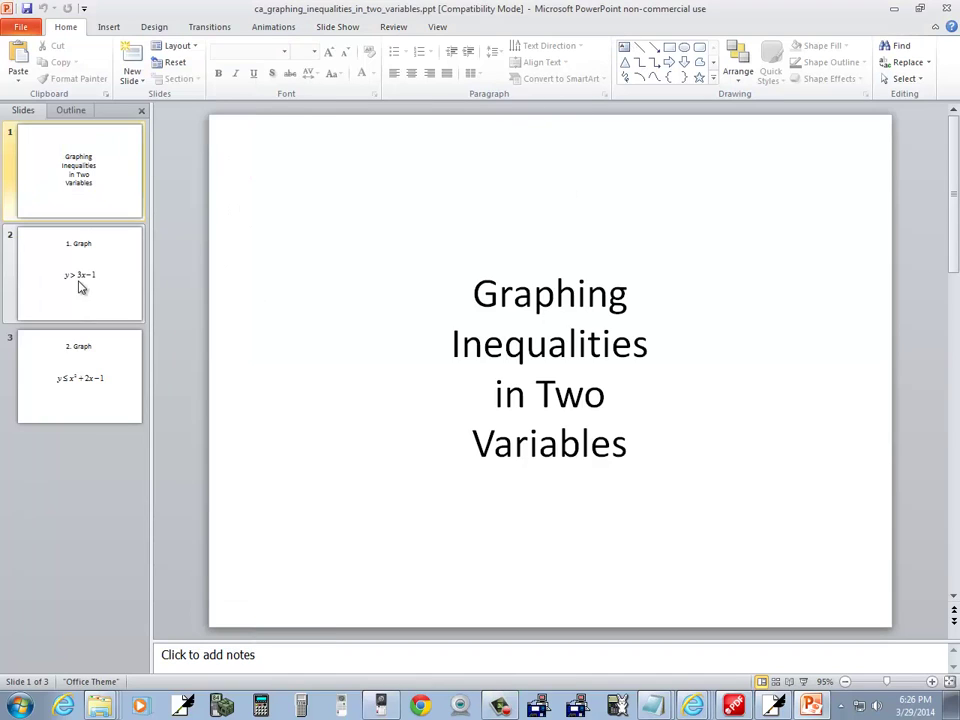
left_click(81, 283)
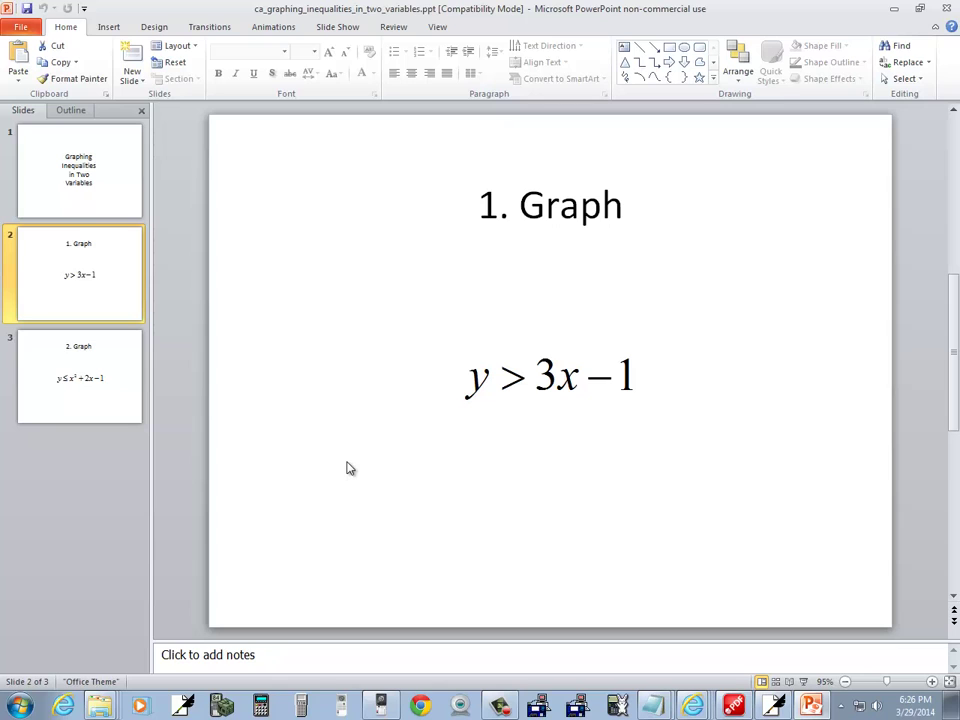
key("alt+Tab")
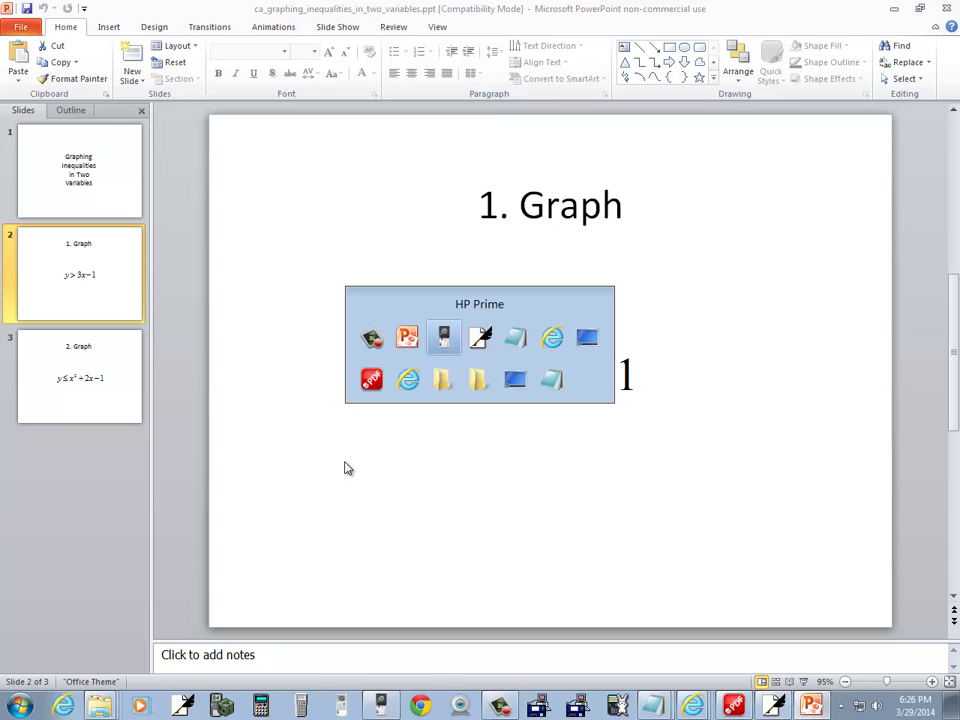
- Handwrite '1. y > 3x − 1' on the Free Notes page
key("alt+Tab")
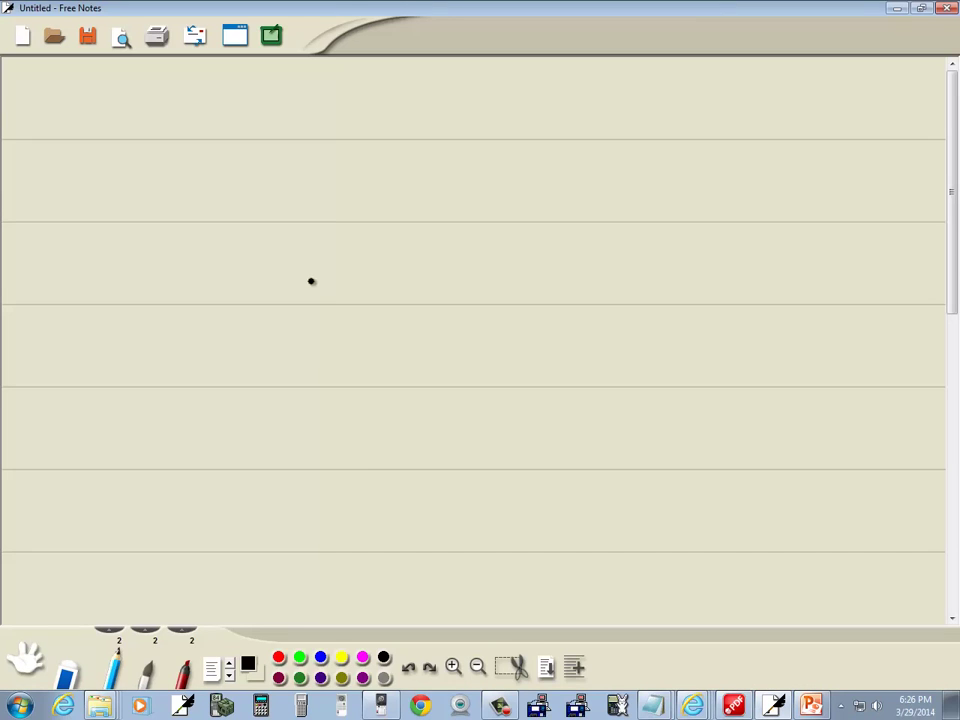
left_click_drag(85, 99, 86, 126)
left_click(96, 127)
mouse_move(155, 116)
left_mouse_down()
mouse_move(137, 176)
mouse_move(147, 140)
mouse_move(223, 147)
left_mouse_up()
left_click(202, 129)
mouse_move(222, 126)
left_mouse_down()
mouse_move(208, 147)
mouse_move(239, 136)
left_mouse_up()
left_click_drag(251, 121, 253, 150)
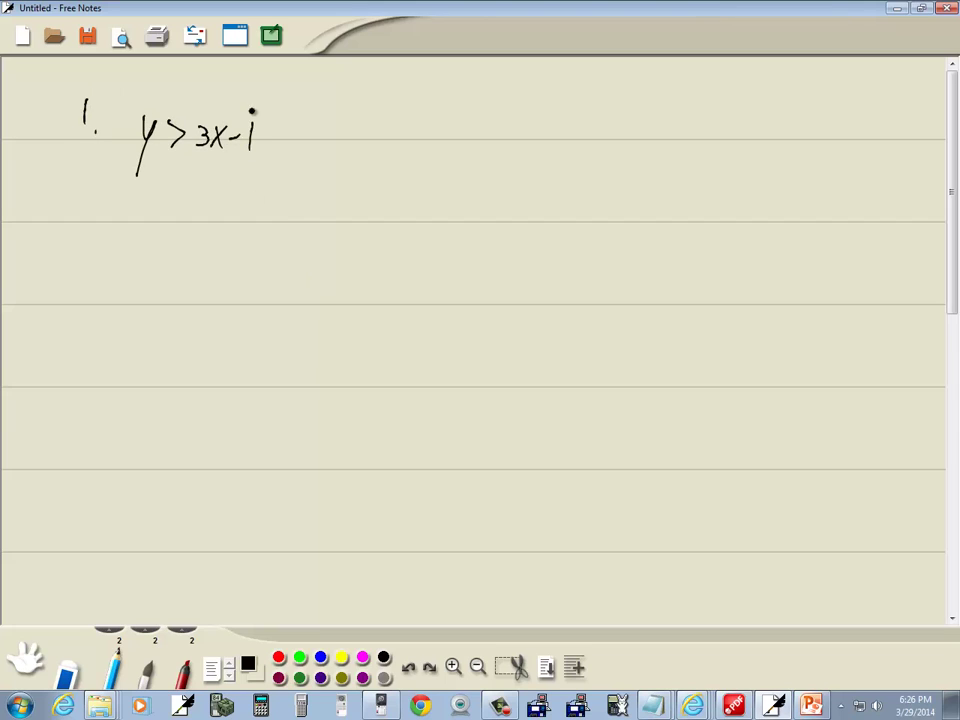
- Write the rule '< or >: DOTTED LINE' at the top right
mouse_move(560, 72)
left_mouse_down()
mouse_move(560, 97)
mouse_move(580, 92)
left_mouse_up()
mouse_move(590, 92)
left_mouse_down()
mouse_move(598, 82)
mouse_move(626, 89)
mouse_move(614, 100)
left_mouse_up()
left_click_drag(675, 79, 676, 100)
left_click_drag(675, 80, 679, 100)
mouse_move(690, 91)
left_mouse_down()
mouse_move(700, 97)
mouse_move(721, 83)
left_mouse_up()
left_click_drag(716, 84, 714, 97)
left_click_drag(725, 88, 734, 99)
mouse_move(734, 82)
left_mouse_down()
mouse_move(735, 99)
mouse_move(776, 99)
left_mouse_up()
left_click_drag(784, 99, 797, 91)
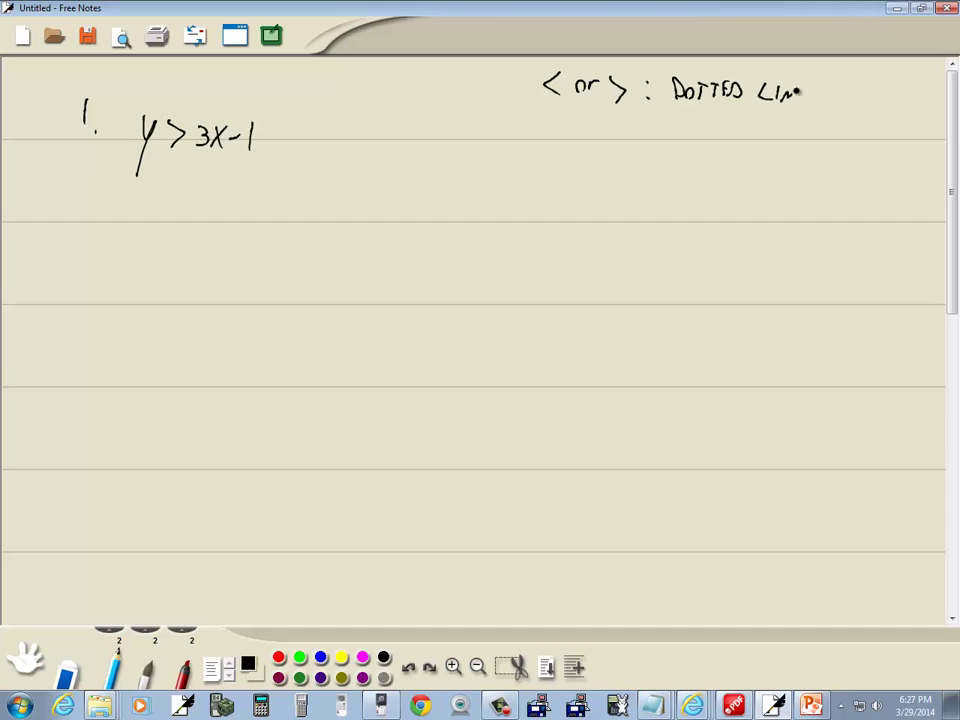
- Write the rule '≤ or ≥: SOLID LINE' below the dotted-line rule
mouse_move(561, 122)
left_mouse_down()
mouse_move(564, 146)
mouse_move(586, 141)
left_mouse_up()
left_click_drag(592, 140, 635, 143)
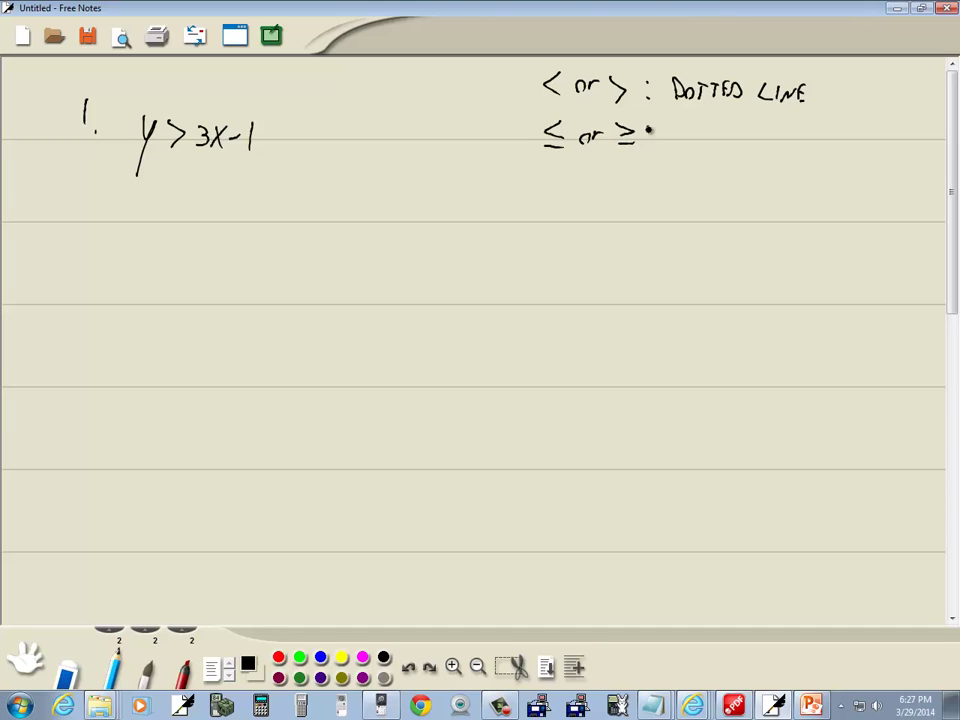
mouse_move(690, 129)
left_mouse_down()
mouse_move(678, 144)
mouse_move(699, 132)
mouse_move(717, 145)
mouse_move(771, 145)
left_mouse_up()
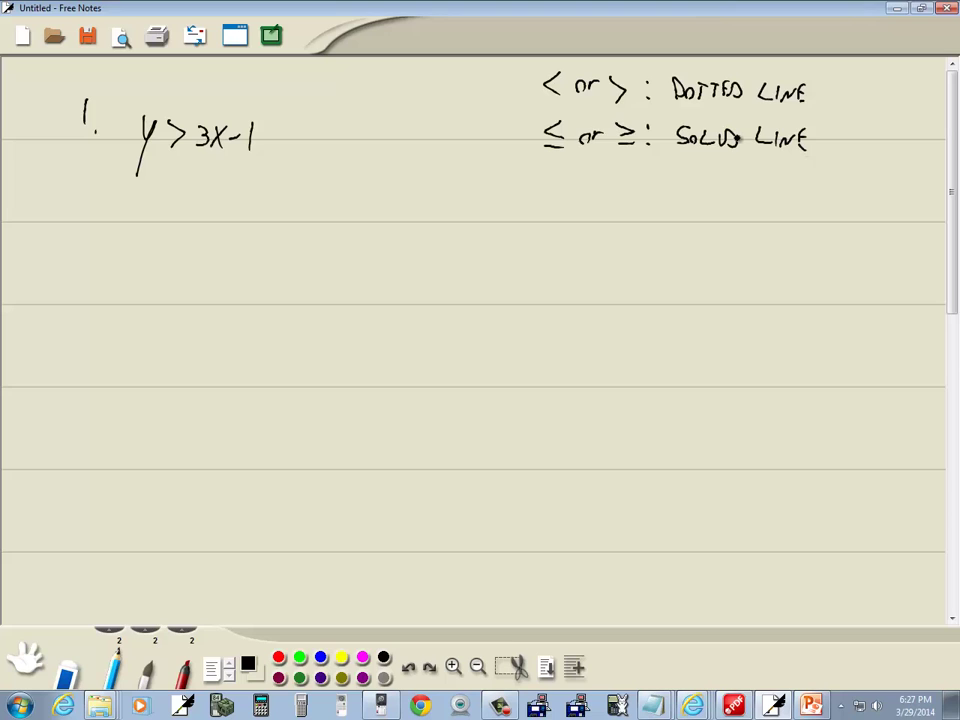
key("alt+Tab")
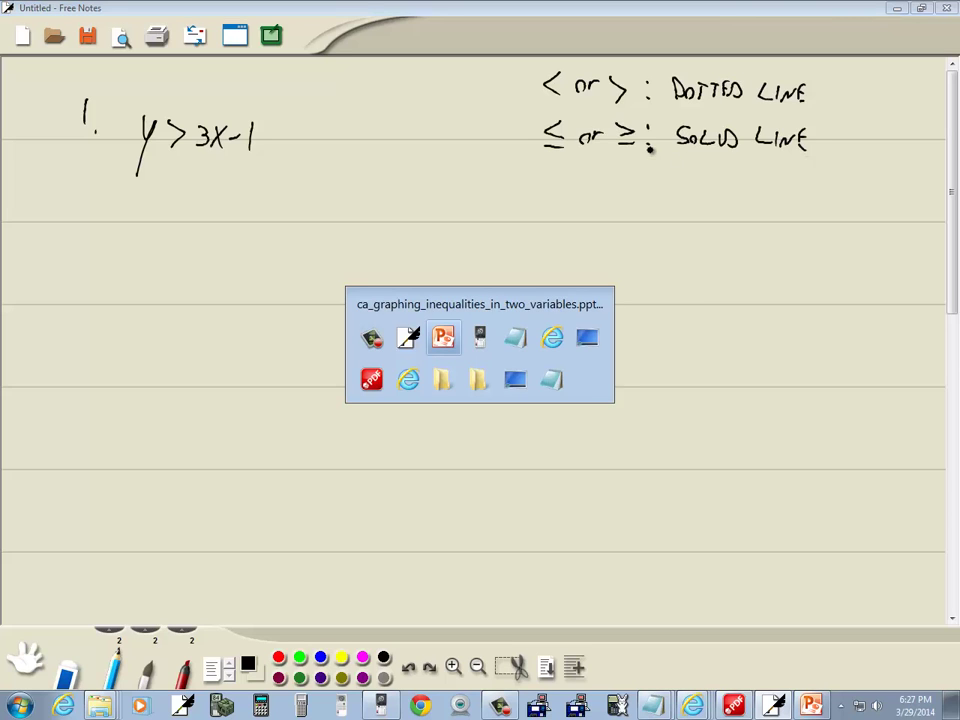
- Centre the HP Prime calculator over the notes and open the Advanced Graphing app
key("alt+Tab")
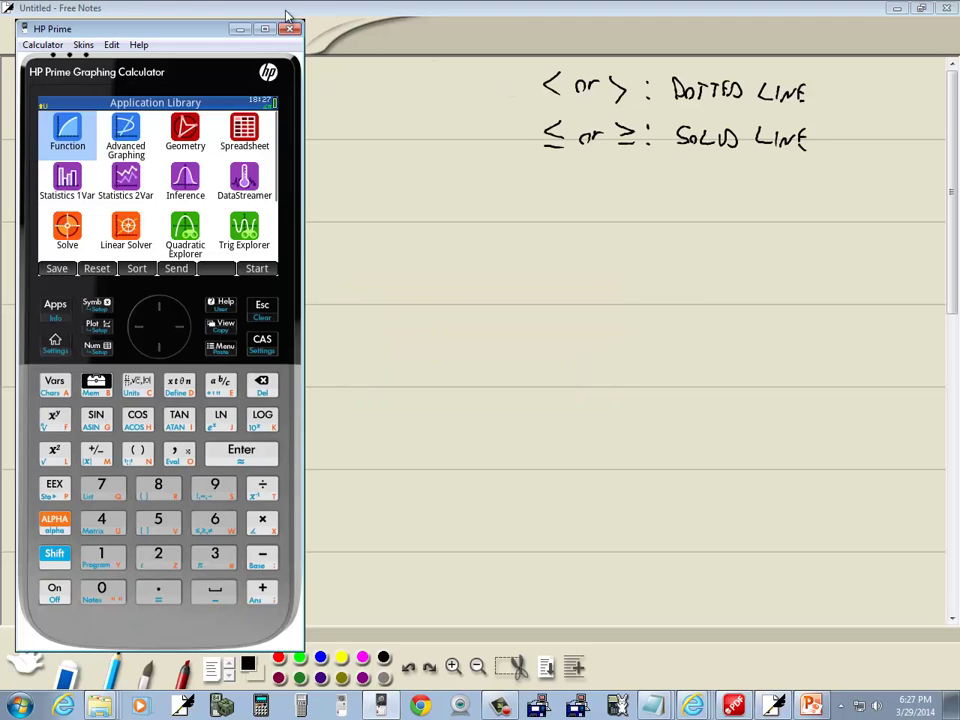
left_click_drag(167, 30, 469, 45)
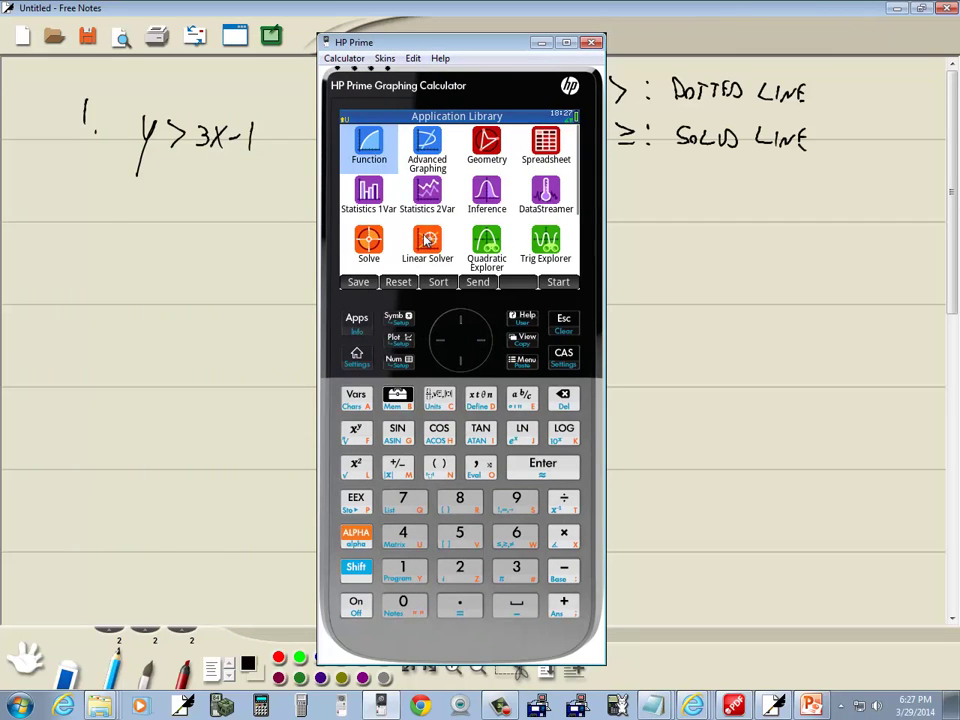
left_click(480, 342)
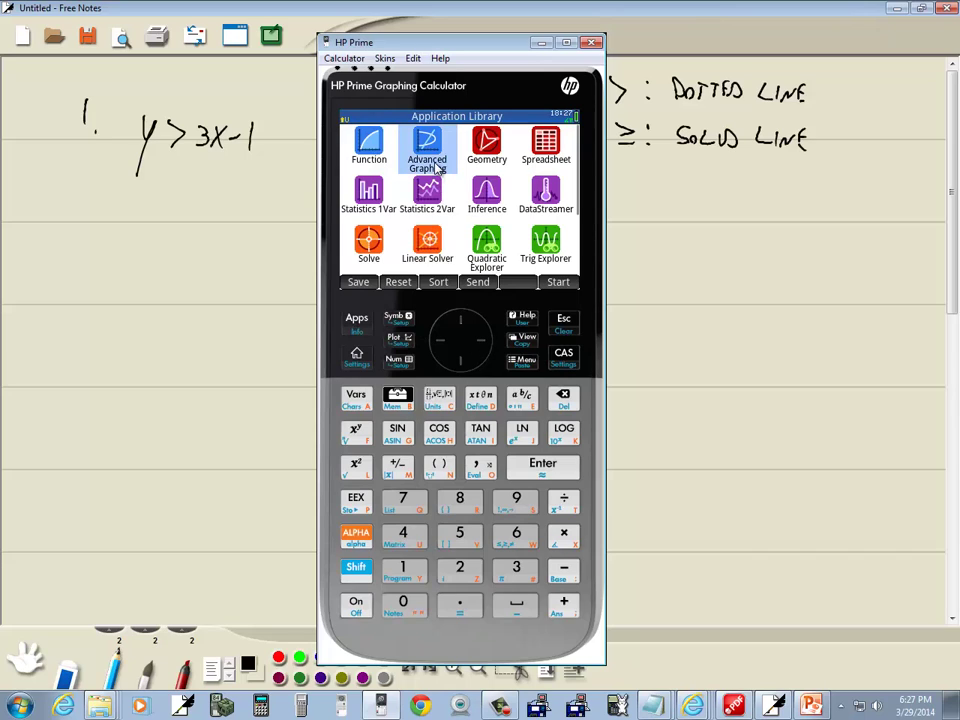
left_click(543, 465)
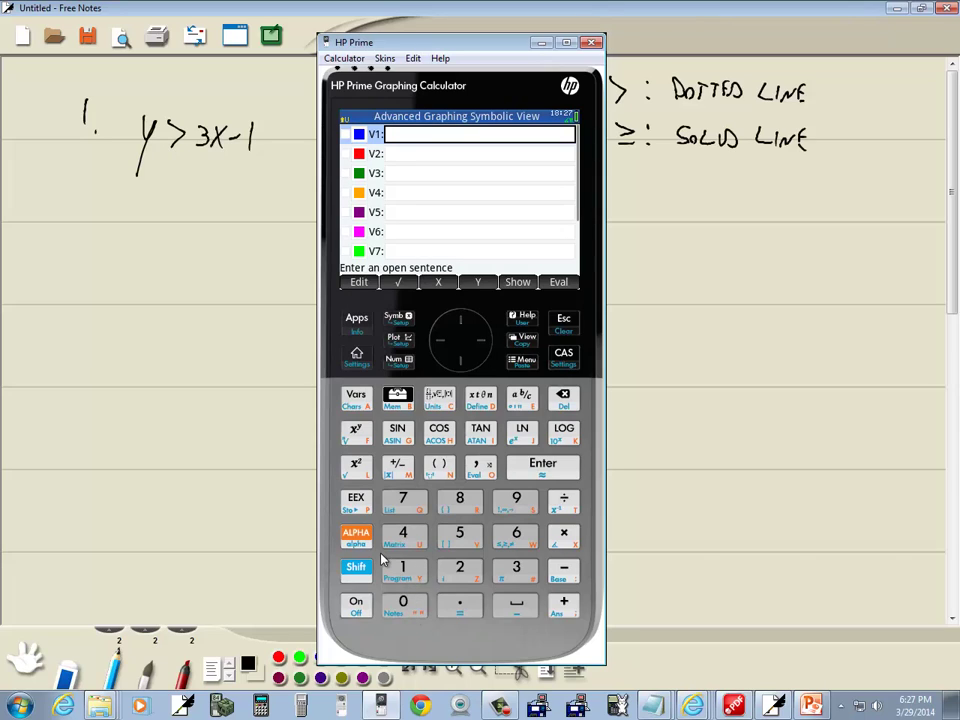
- Enter Y>3X−1 as V1 using the relational operator menu
type("Y")
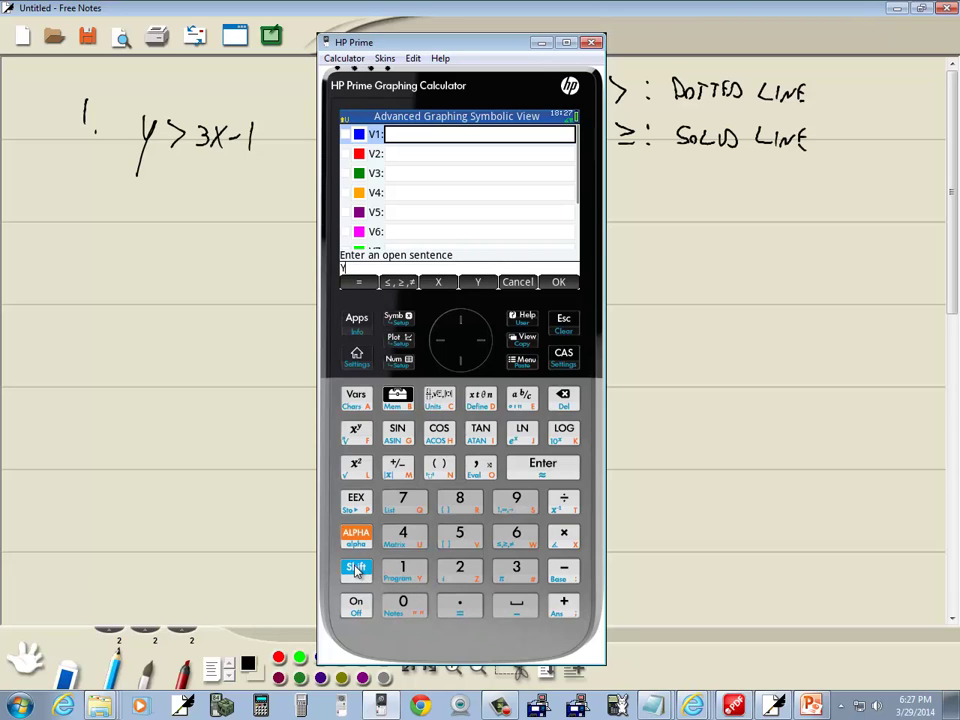
left_click(497, 546)
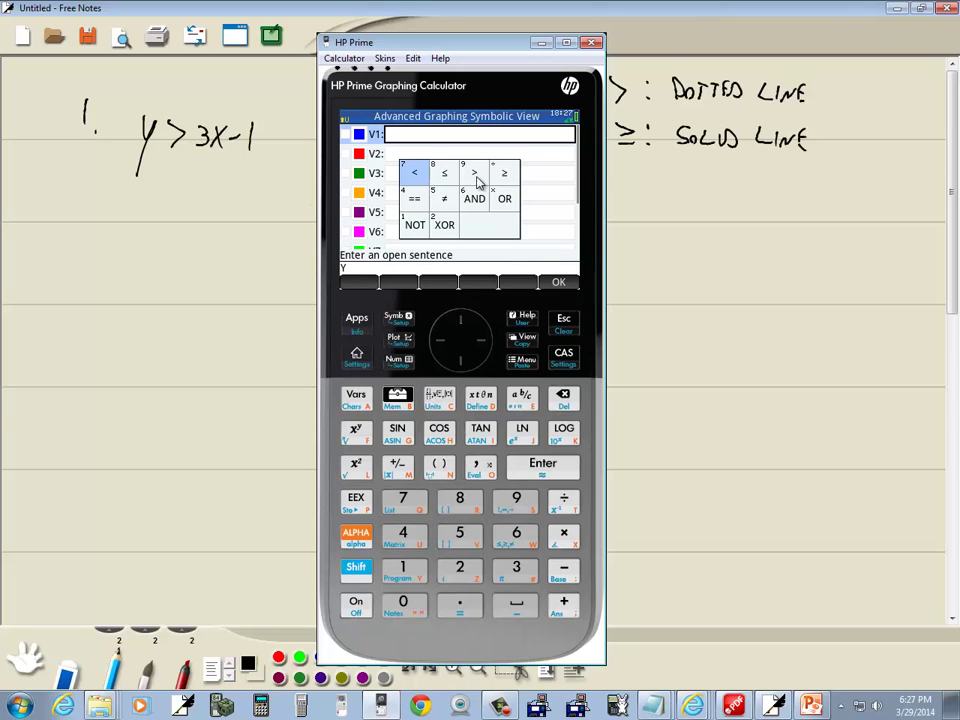
left_click(478, 342)
left_click(478, 342)
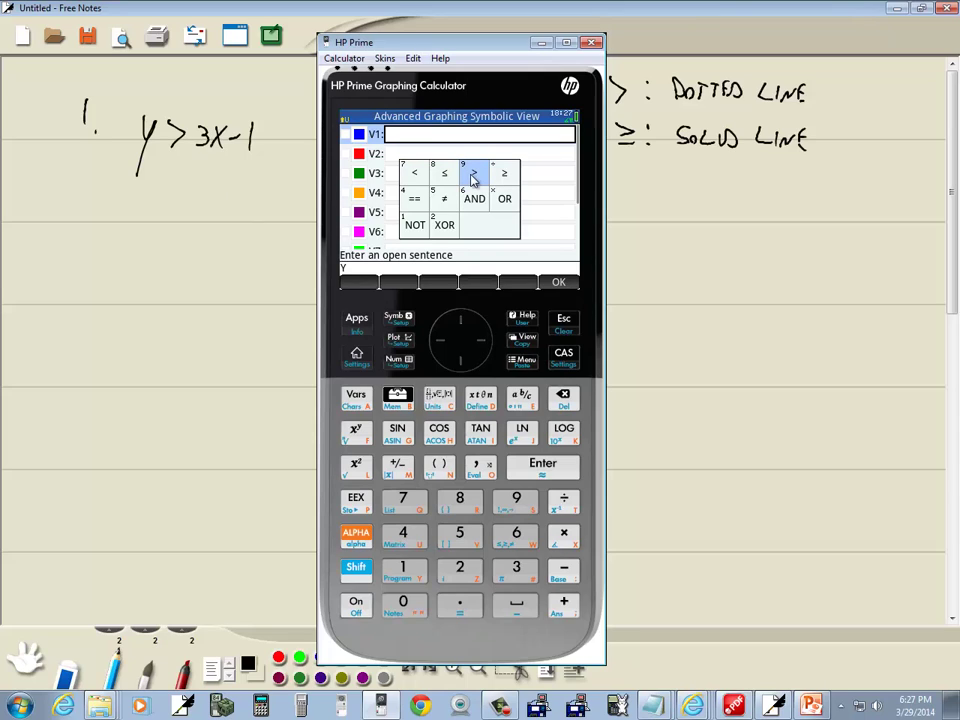
key("Return")
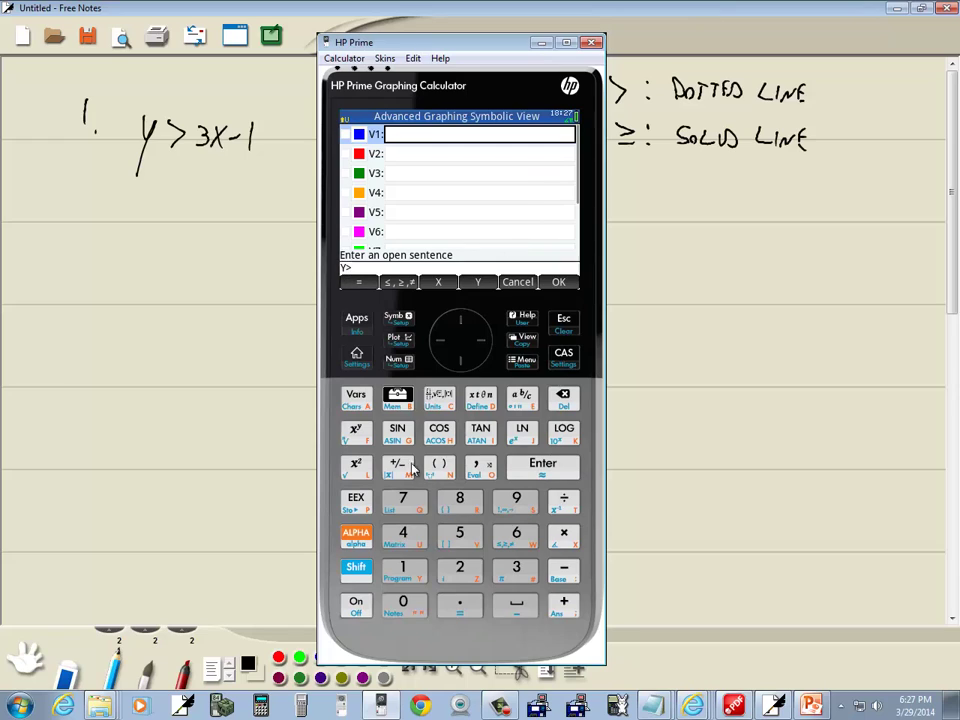
left_click(516, 568)
left_click(476, 400)
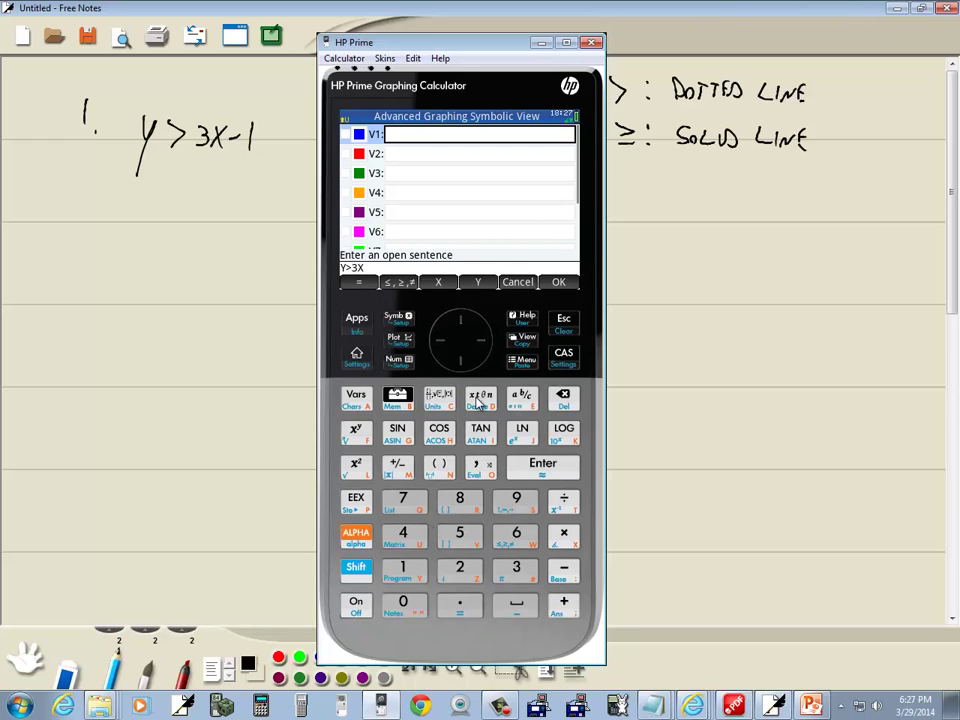
left_click(562, 566)
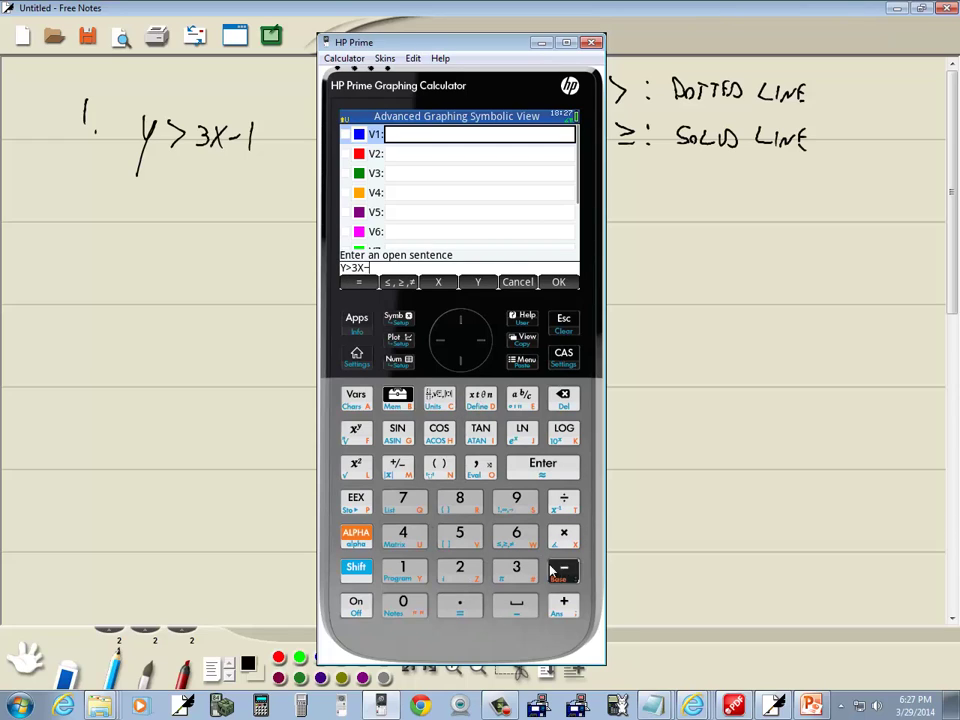
left_click(405, 567)
left_click(522, 470)
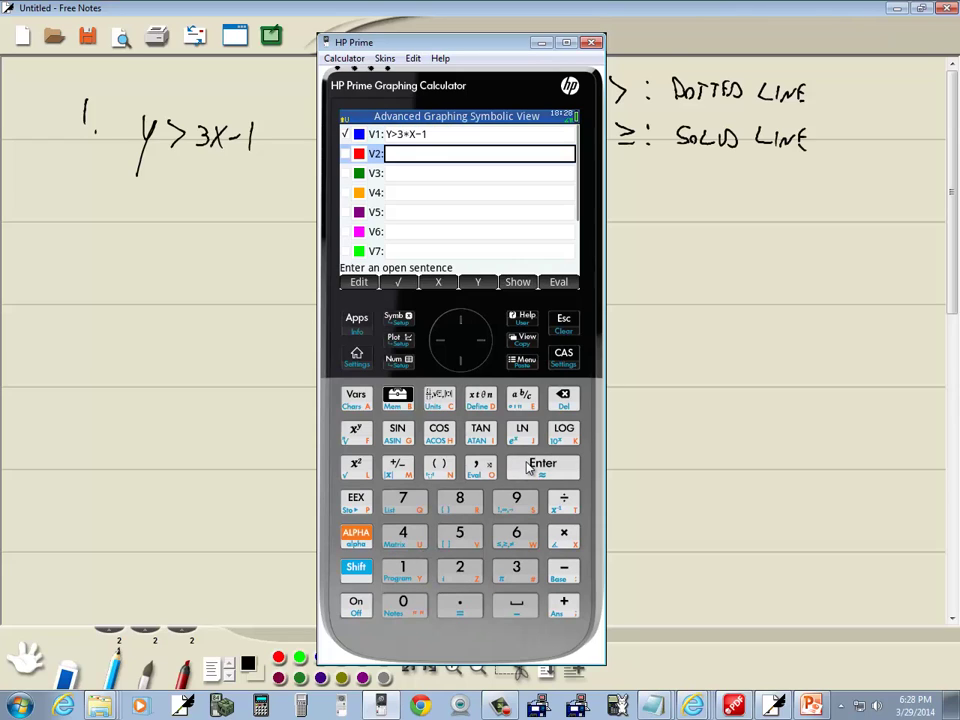
- Plot Y>3X−1 so the half-plane above the steep line is shaded blue
left_click(399, 338)
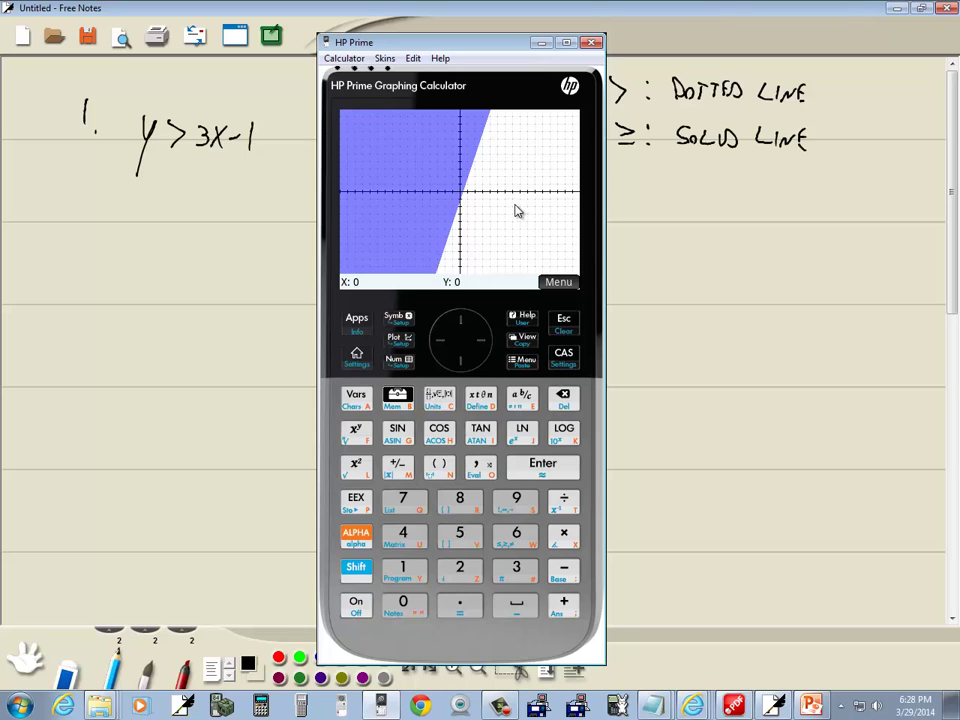
left_click(617, 121)
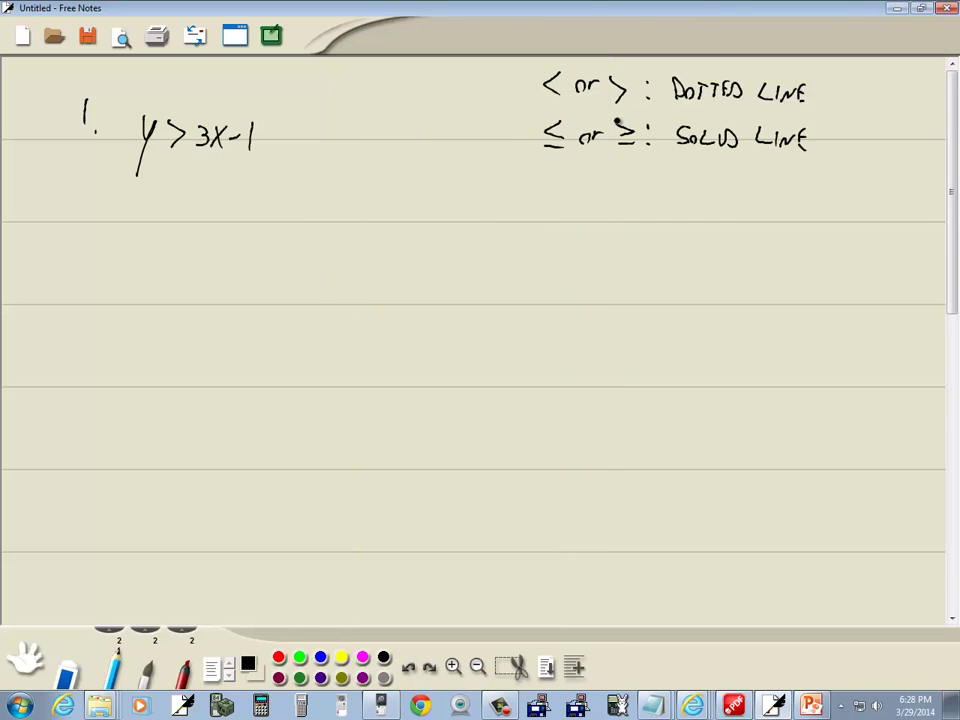
key("alt+Tab")
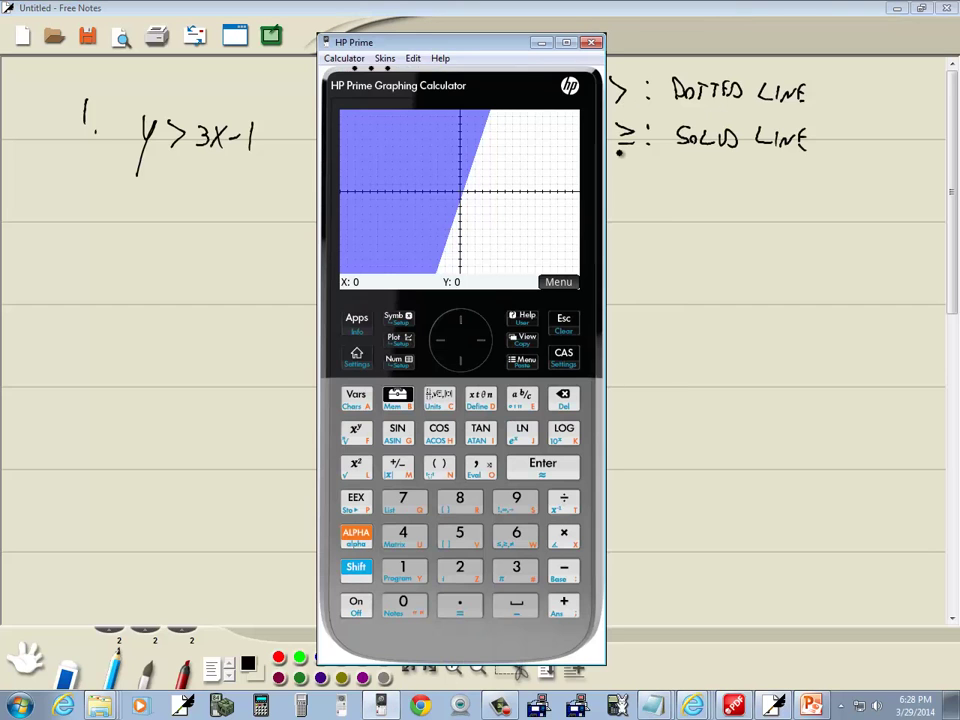
- Sketch problem 1's axes, shade left of the dotted line per the plot, and write '2.'
left_click_drag(178, 212, 172, 396)
left_click_drag(81, 298, 260, 314)
key("alt+Tab")
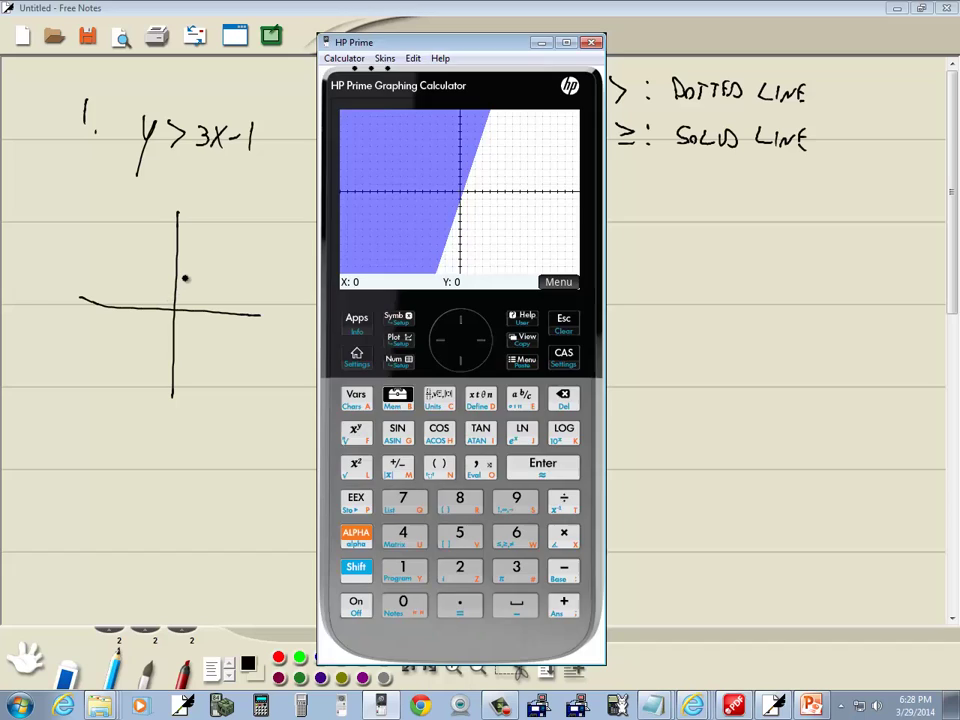
left_click(189, 261)
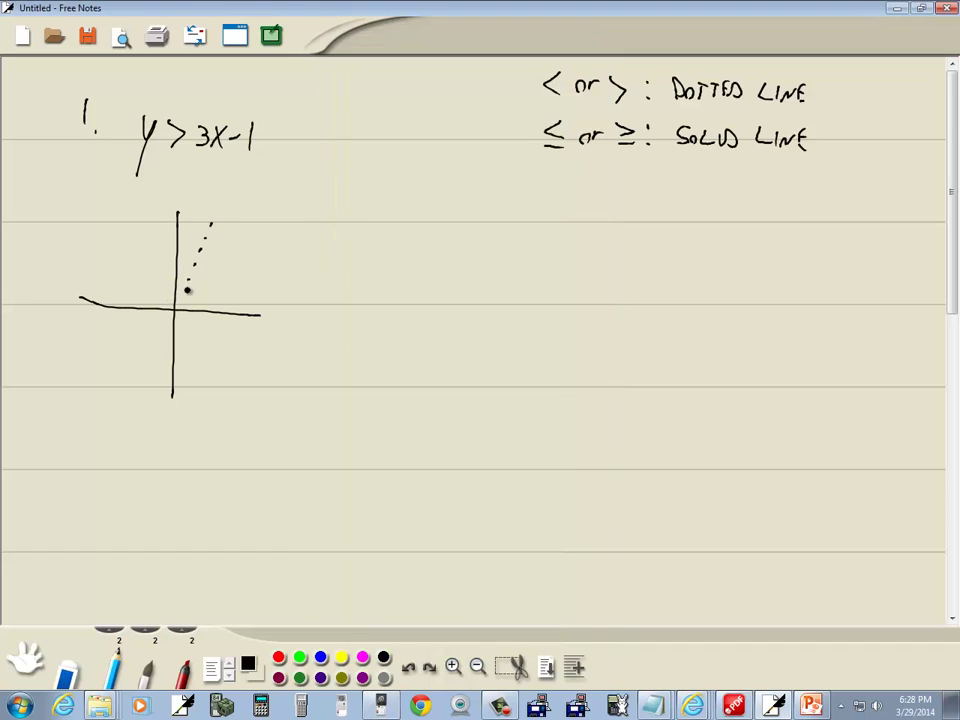
key("alt+Tab")
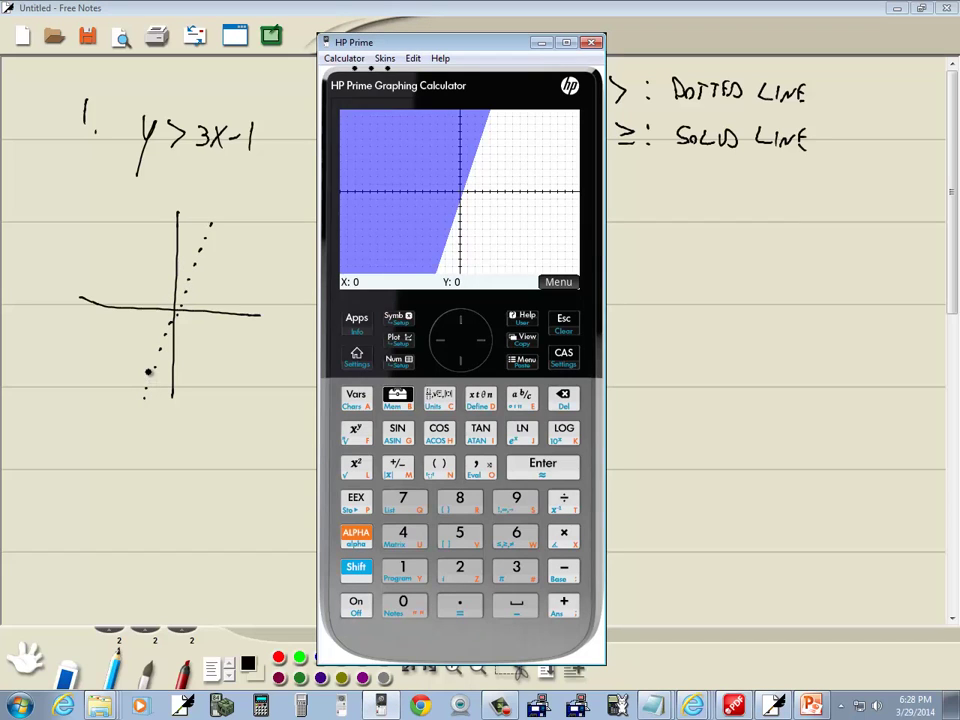
key("alt+Tab")
mouse_move(143, 208)
left_mouse_down()
mouse_move(169, 229)
mouse_move(103, 256)
mouse_move(172, 301)
mouse_move(92, 288)
mouse_move(160, 334)
mouse_move(122, 351)
mouse_move(63, 342)
mouse_move(131, 382)
left_mouse_up()
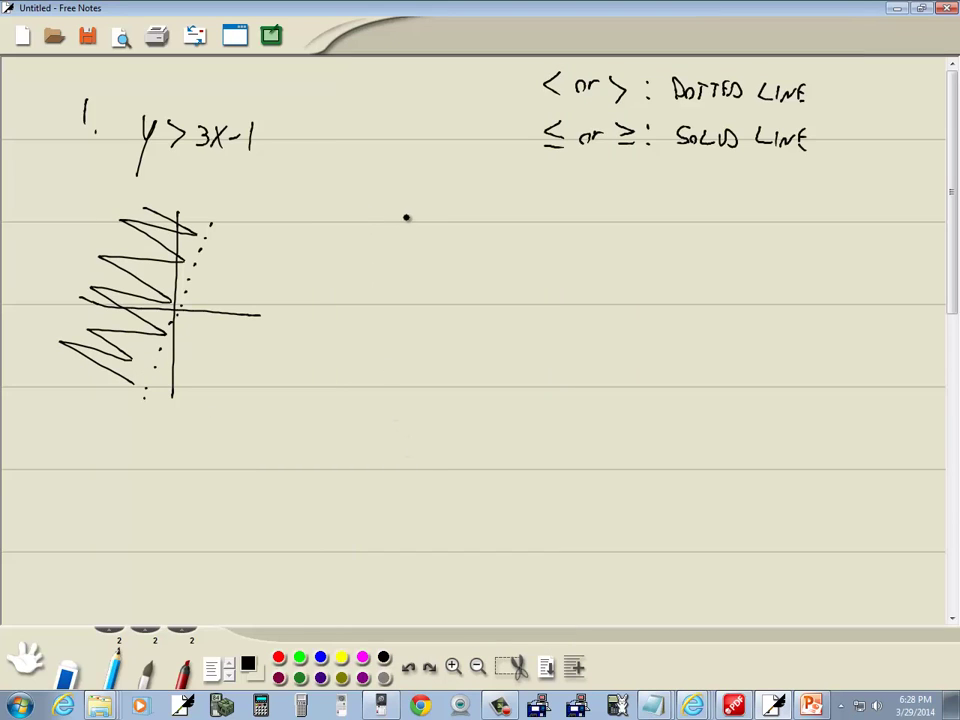
left_click_drag(425, 240, 427, 251)
- Look up problem 2, y ≤ x²+2x−1, on PowerPoint slide 3
key("alt+Tab")
key("alt+Tab")
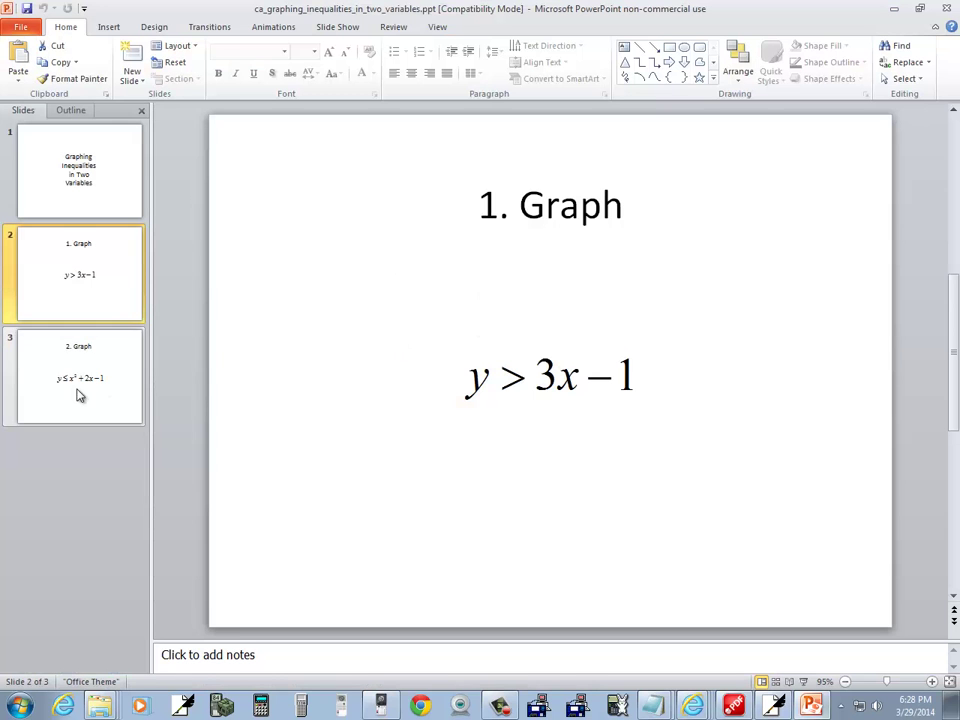
left_click(72, 398)
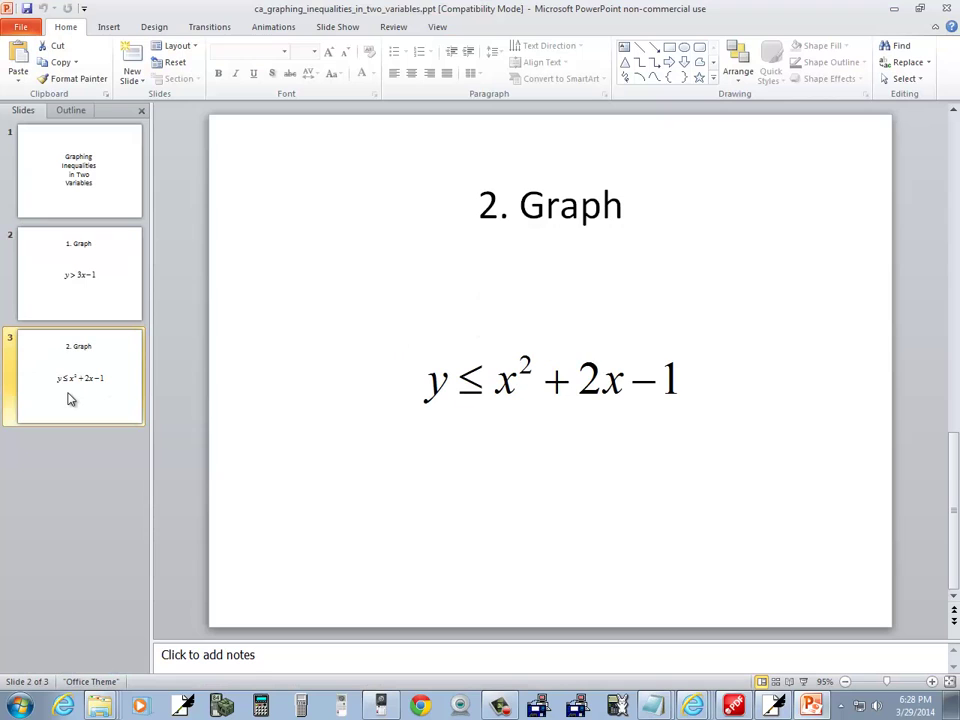
key("alt+Tab")
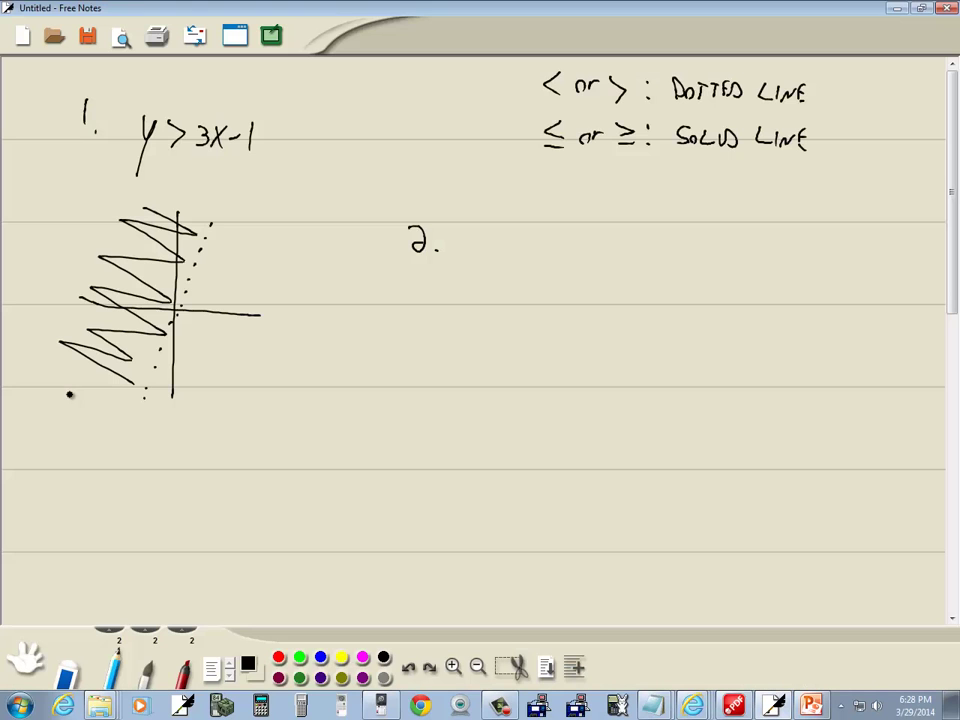
- Handwrite 'y ≤ x²+2x−1' after the 2. label, then bring the calculator forward
mouse_move(493, 240)
left_mouse_down()
mouse_move(474, 288)
mouse_move(524, 250)
mouse_move(524, 264)
mouse_move(543, 262)
left_mouse_up()
key("alt+Tab")
key("alt+Tab")
mouse_move(542, 239)
left_mouse_down()
mouse_move(557, 264)
mouse_move(579, 241)
mouse_move(583, 258)
left_mouse_up()
left_click_drag(574, 246, 612, 258)
mouse_move(614, 236)
left_mouse_down()
mouse_move(630, 258)
mouse_move(620, 266)
left_mouse_up()
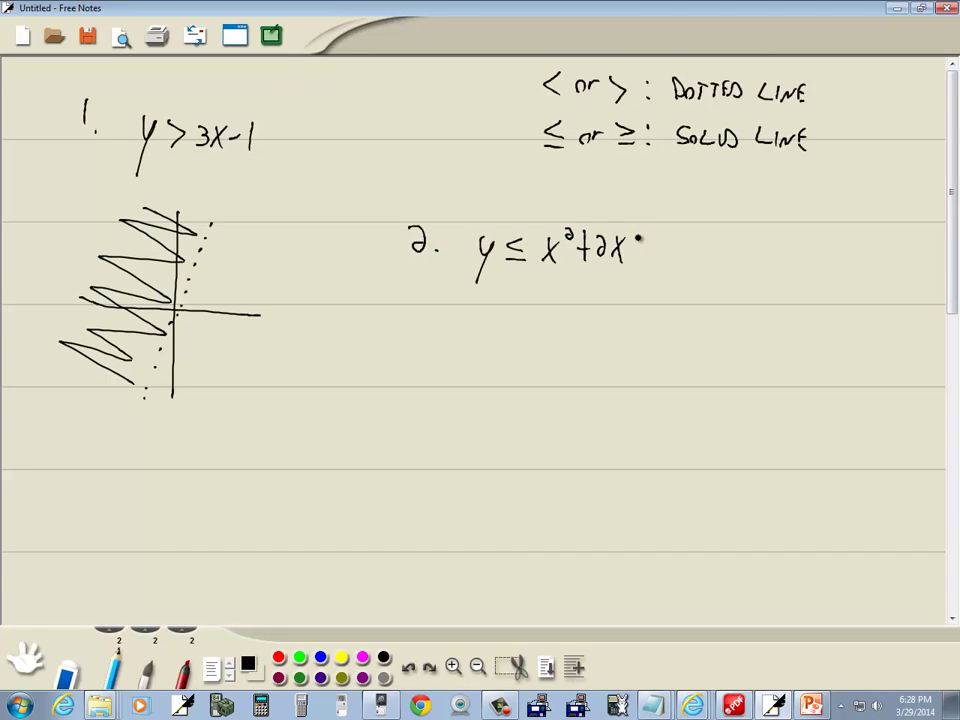
key("alt+Tab")
key("alt+Tab")
left_click_drag(666, 232, 665, 265)
key("alt+Tab")
key("Tab")
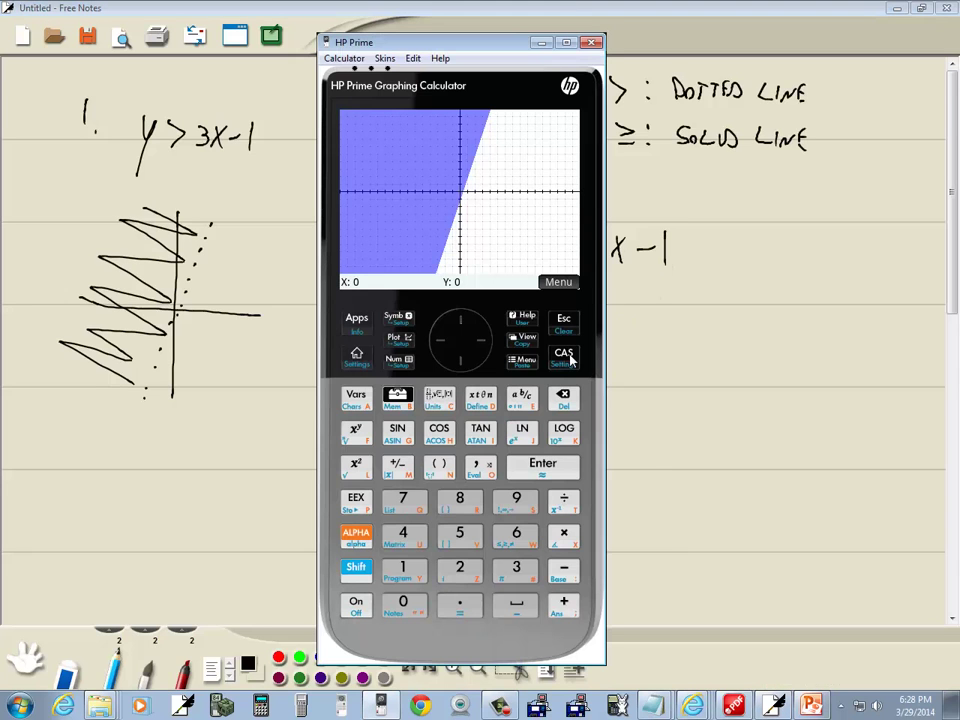
- Move the calculator left of the notes and delete the old V1 inequality
left_click_drag(440, 46, 153, 56)
left_click(108, 330)
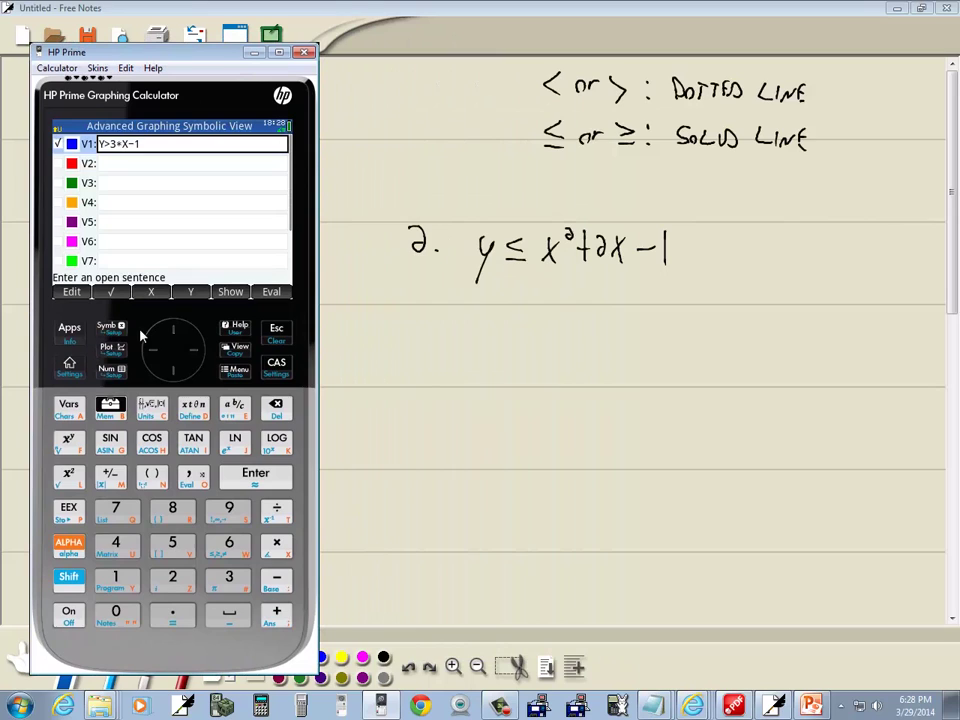
left_click(276, 408)
- Enter Y≤X²+2X−1 into V1 using the ≤ symbol and an exponent
left_click(70, 545)
left_click(118, 580)
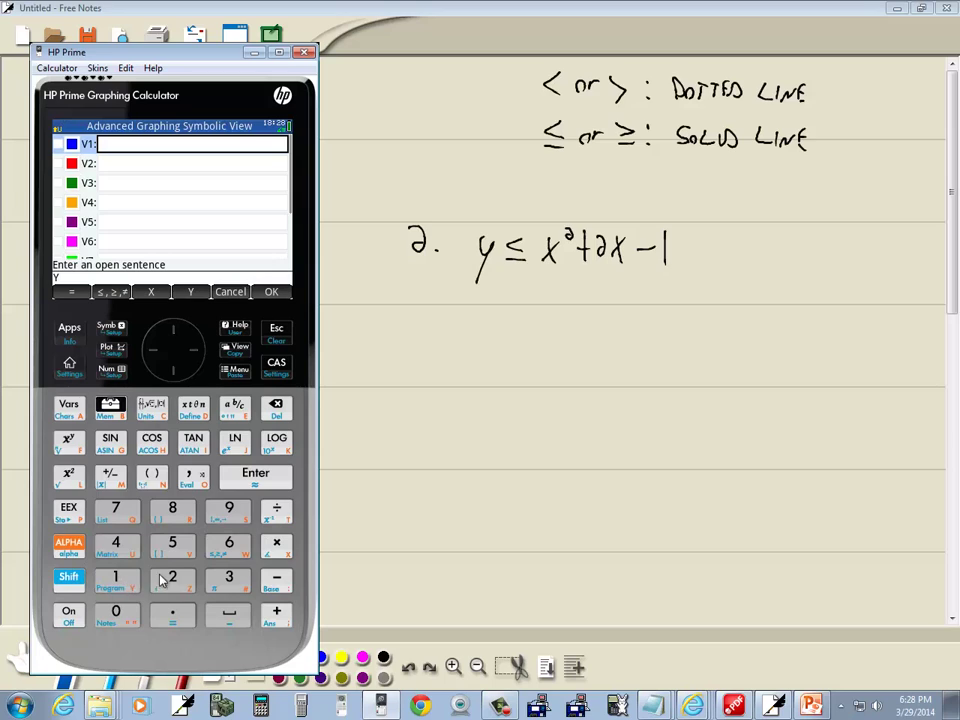
left_click(72, 578)
left_click(229, 548)
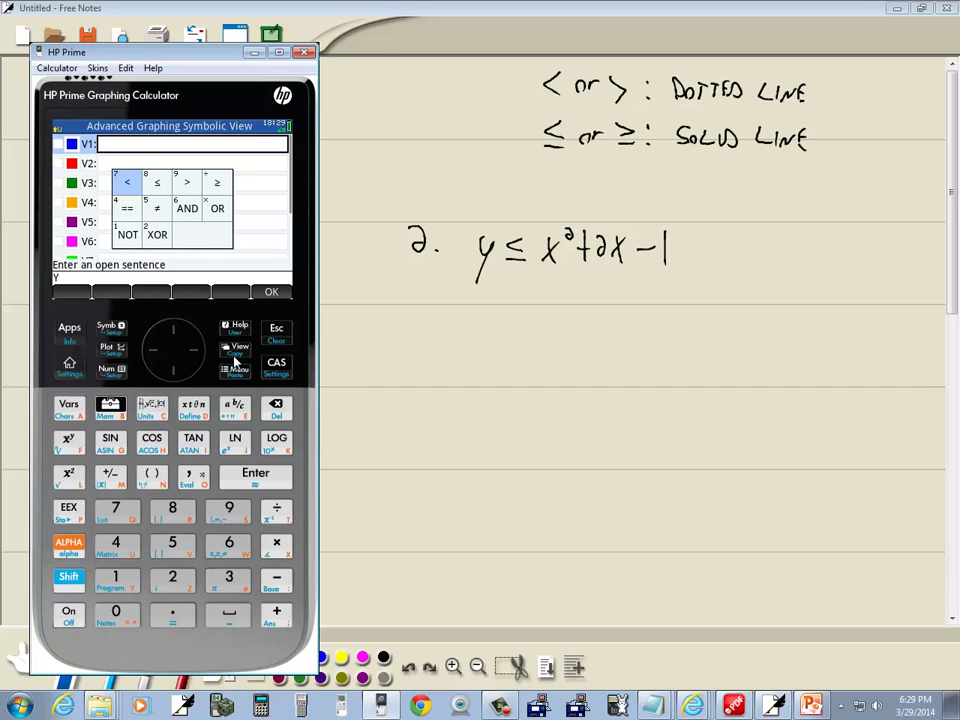
left_click(157, 183)
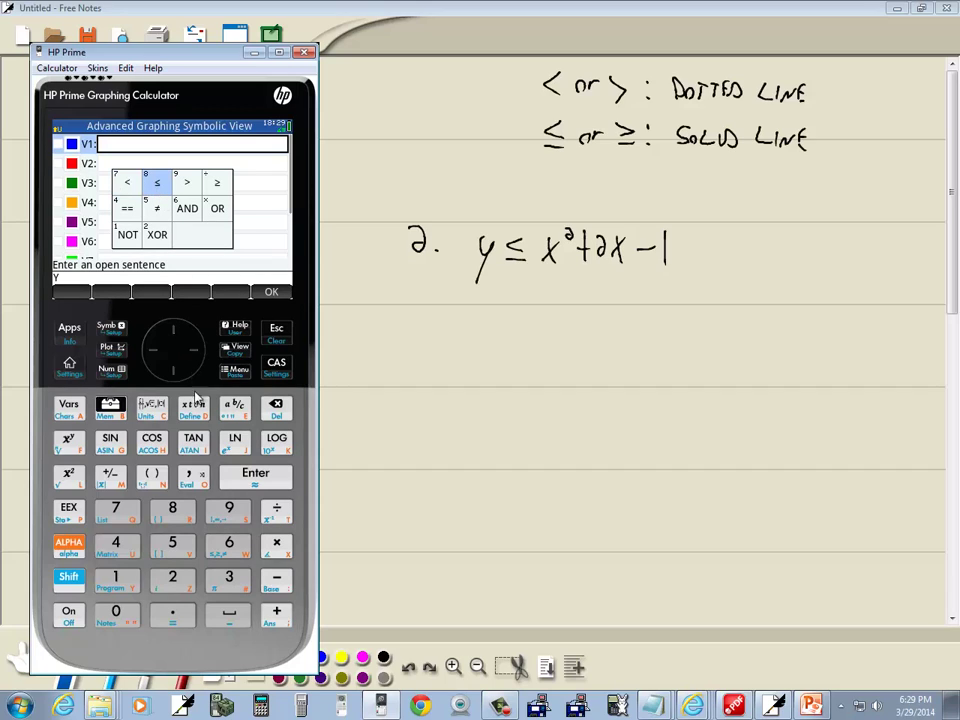
left_click(252, 476)
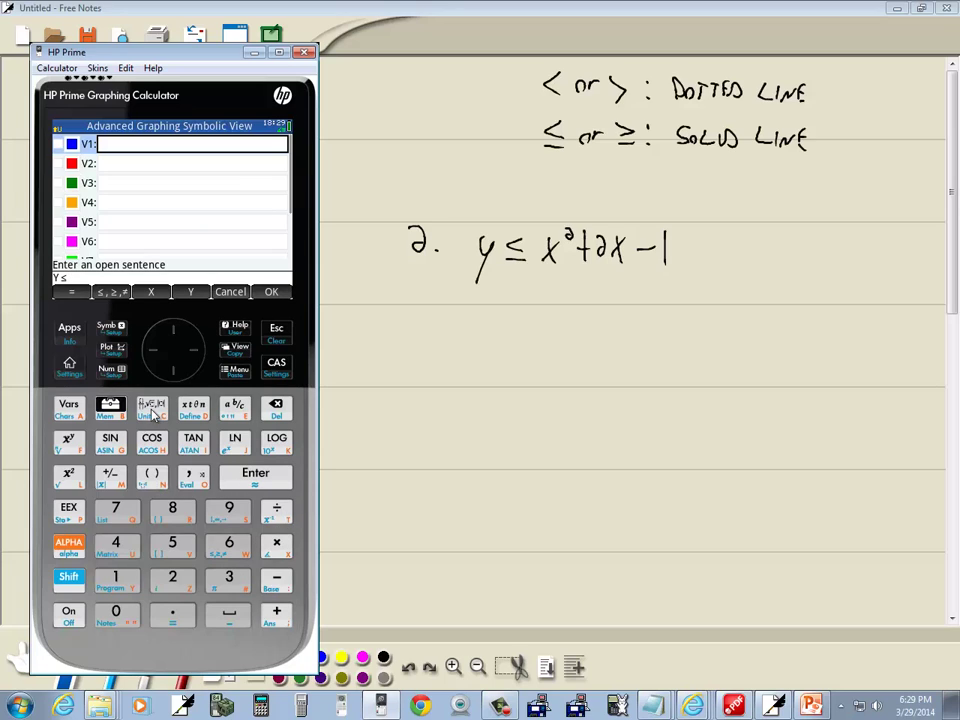
left_click(187, 410)
left_click(68, 438)
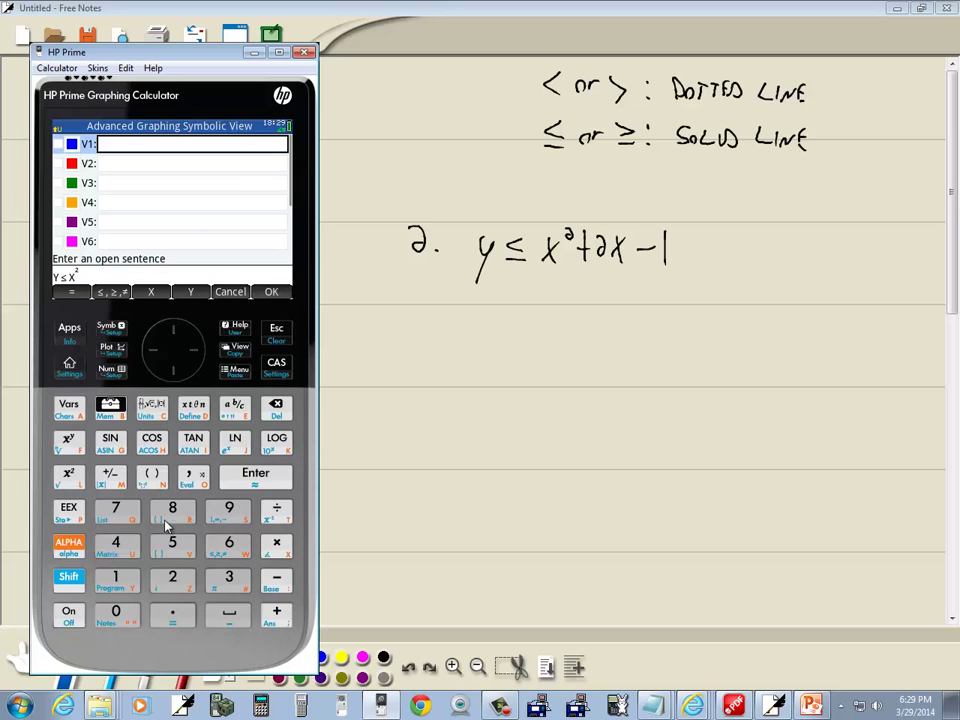
type("2")
key("Right")
type("+2X-1")
left_click(258, 484)
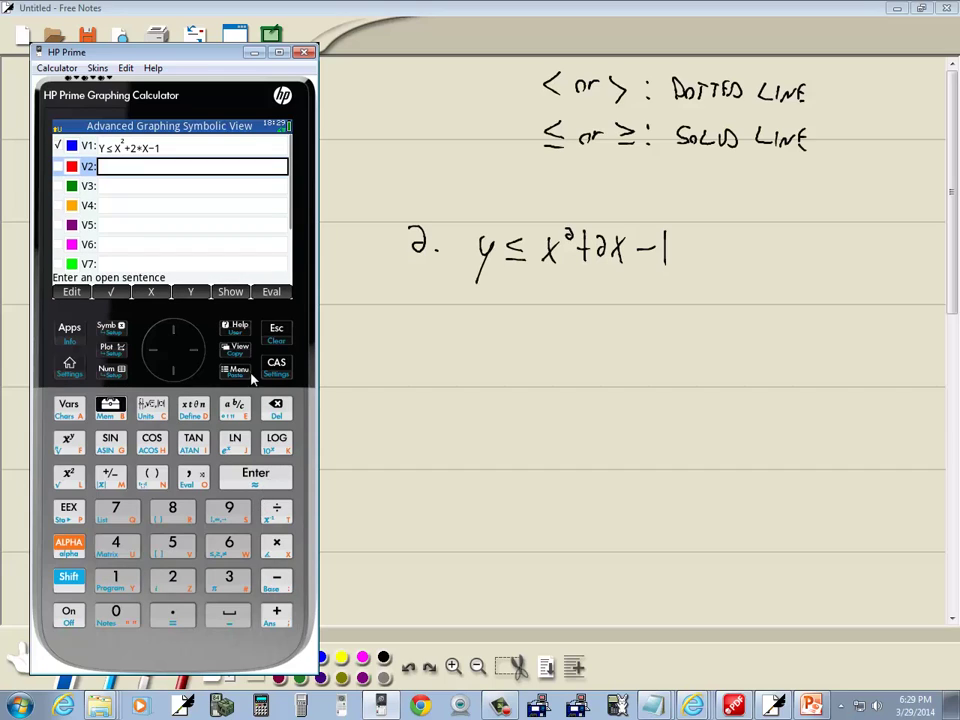
- Graph Y≤X²+2X−1, shading outside the upward-opening parabola
left_click(118, 348)
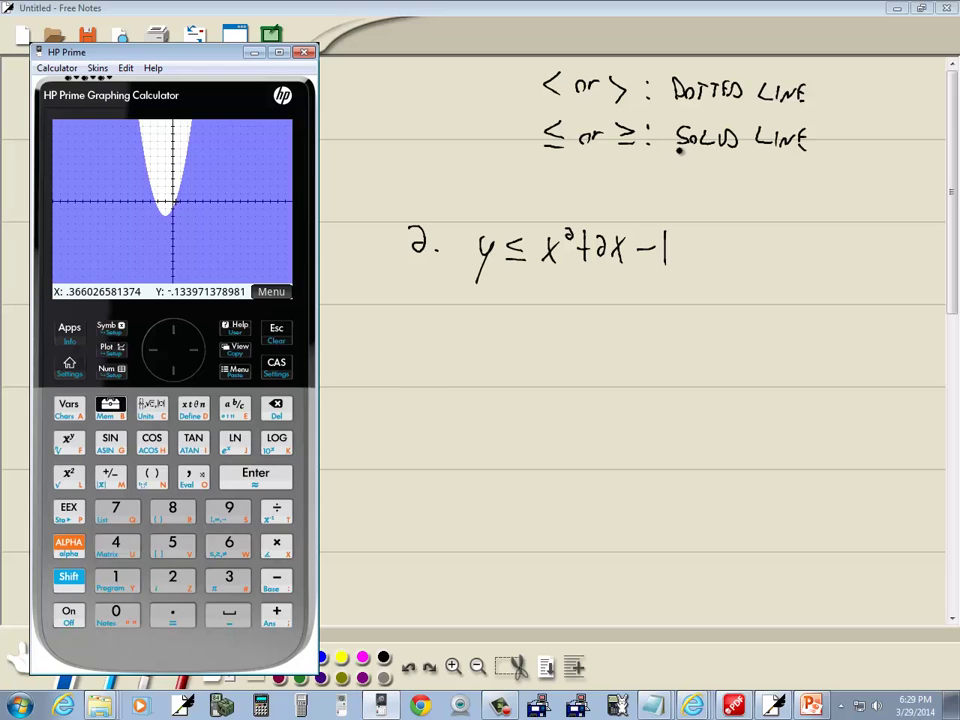
- Draw axes for problem 2 and compare with the calculator's plot
left_click_drag(554, 312, 544, 524)
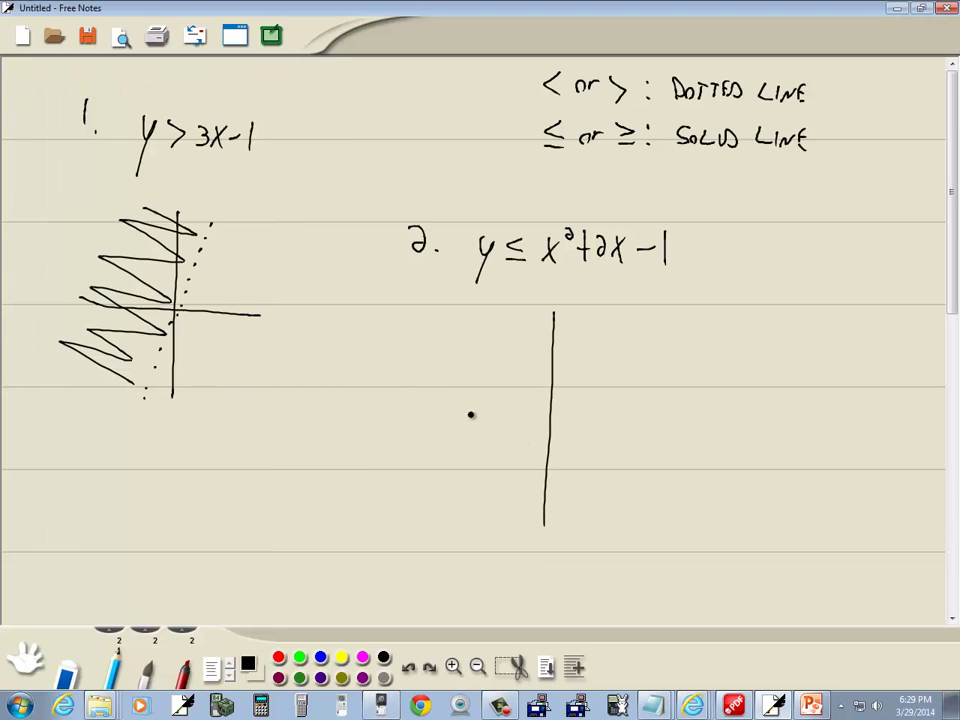
left_click_drag(426, 405, 677, 416)
key("alt+Tab")
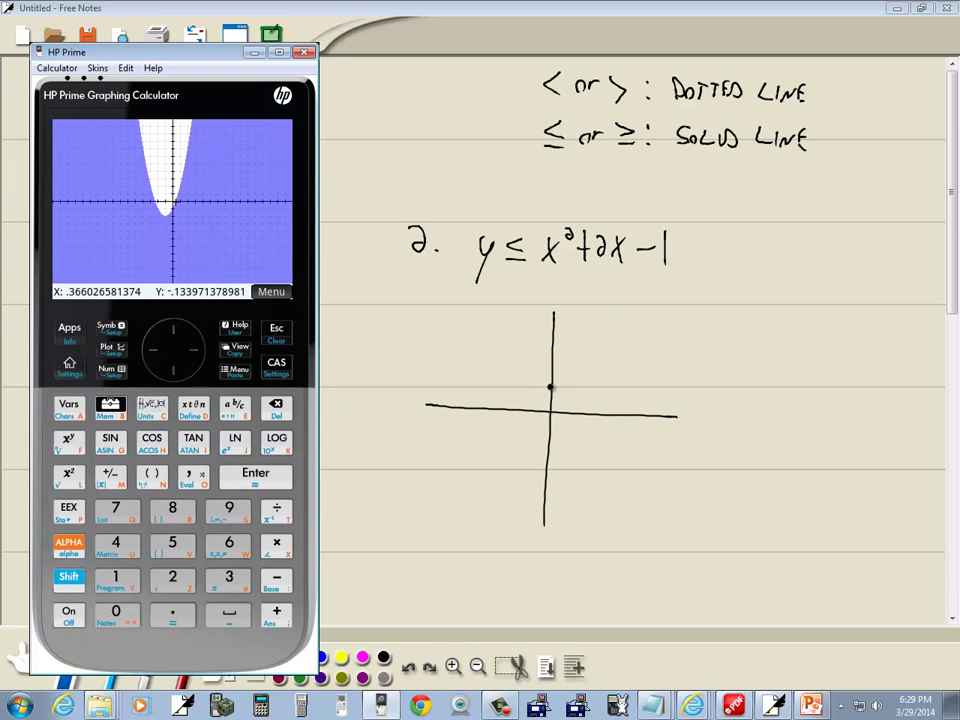
key("alt+Tab")
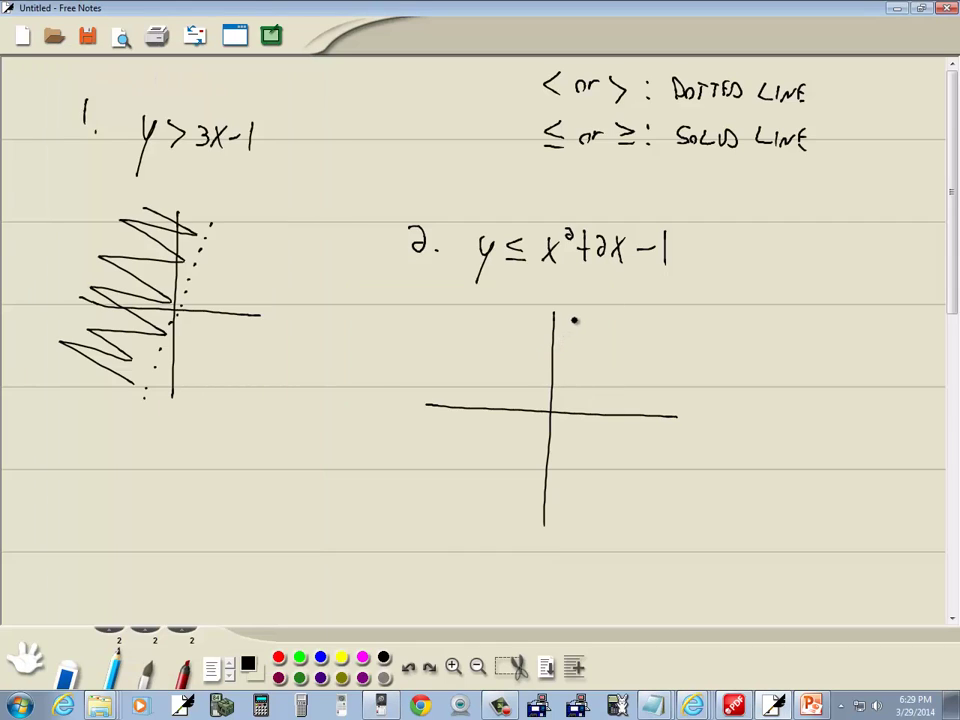
- Sketch the parabola, zigzag-shade outside it, and write 'ex:' below problem 1
mouse_move(577, 317)
left_mouse_down()
mouse_move(558, 412)
mouse_move(540, 424)
mouse_move(510, 307)
left_mouse_up()
key("alt+Tab")
key("alt+Tab")
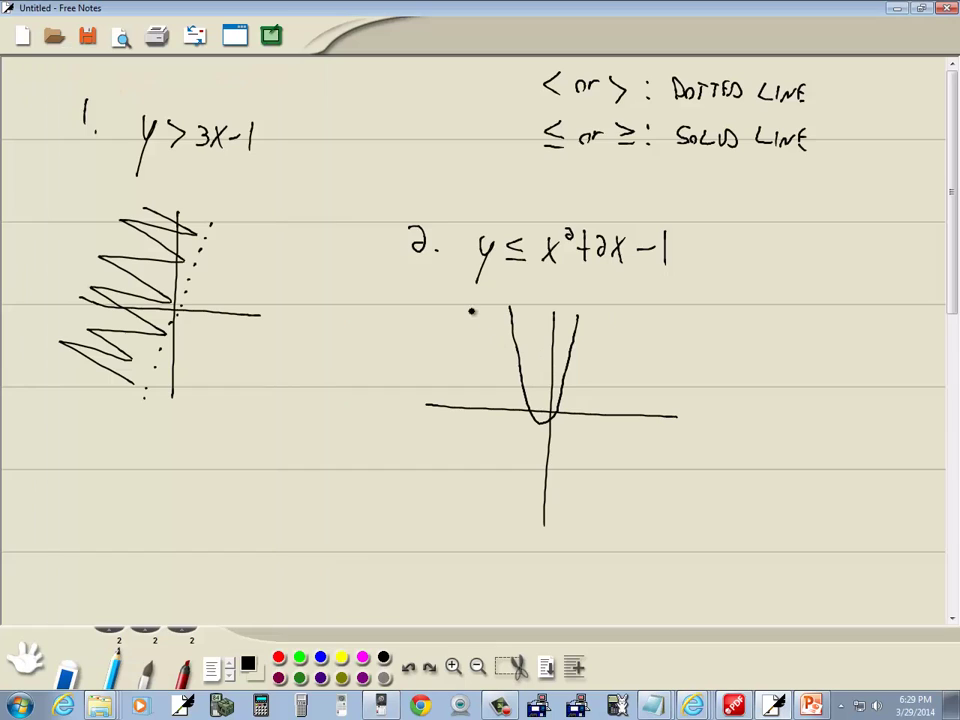
mouse_move(444, 319)
left_mouse_down()
mouse_move(481, 311)
mouse_move(452, 339)
mouse_move(481, 410)
mouse_move(480, 449)
mouse_move(549, 491)
mouse_move(567, 448)
mouse_move(595, 448)
mouse_move(601, 425)
mouse_move(637, 437)
mouse_move(667, 398)
mouse_move(664, 354)
mouse_move(647, 328)
mouse_move(619, 313)
left_mouse_up()
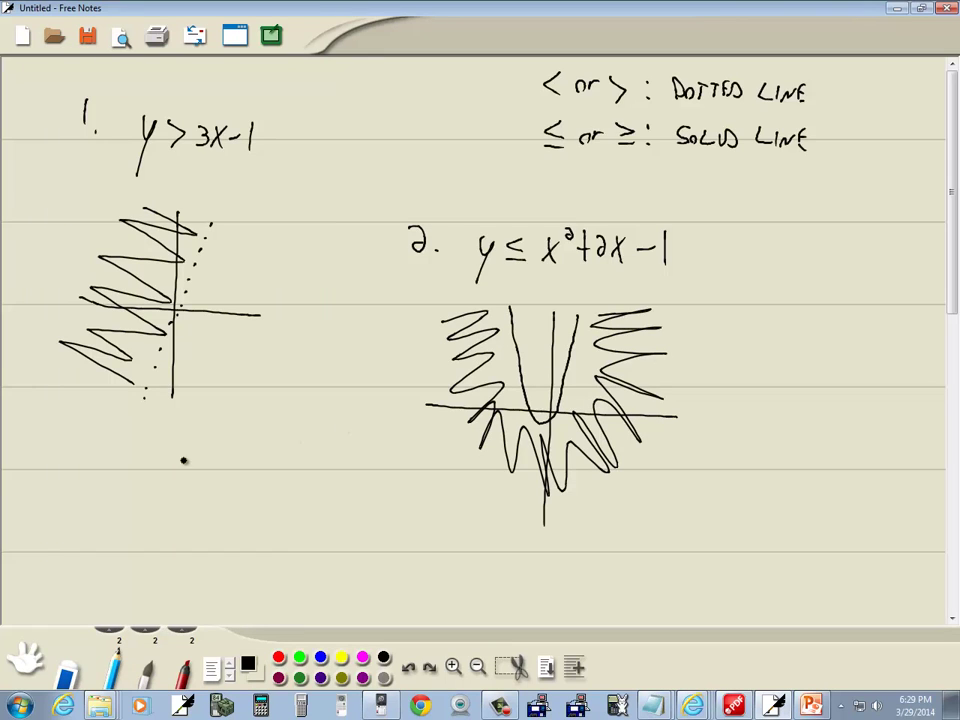
mouse_move(70, 481)
left_mouse_down()
mouse_move(82, 476)
mouse_move(97, 488)
left_mouse_up()
- Handwrite the example 'x²+y² < 9' after 'ex:'
left_click_drag(97, 468, 80, 488)
left_click(109, 474)
left_click(111, 488)
mouse_move(141, 468)
left_mouse_down()
mouse_move(158, 489)
mouse_move(177, 477)
mouse_move(214, 490)
left_mouse_up()
left_click_drag(221, 472, 205, 516)
left_click_drag(244, 483, 295, 497)
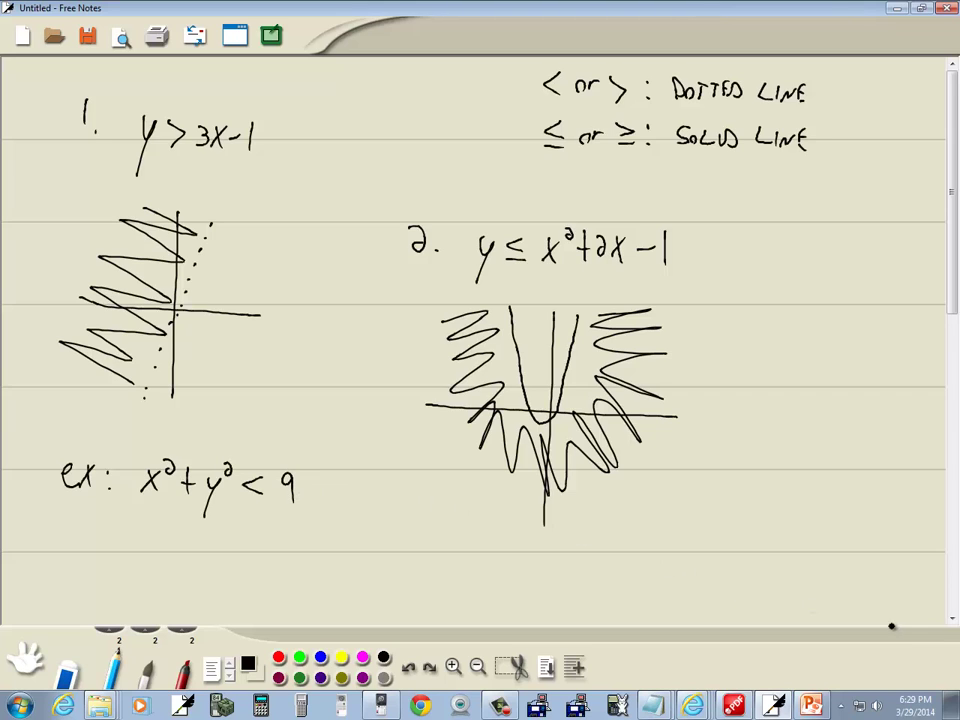
- Scroll the notes down and move the HP Prime calculator to the right
left_click(951, 619)
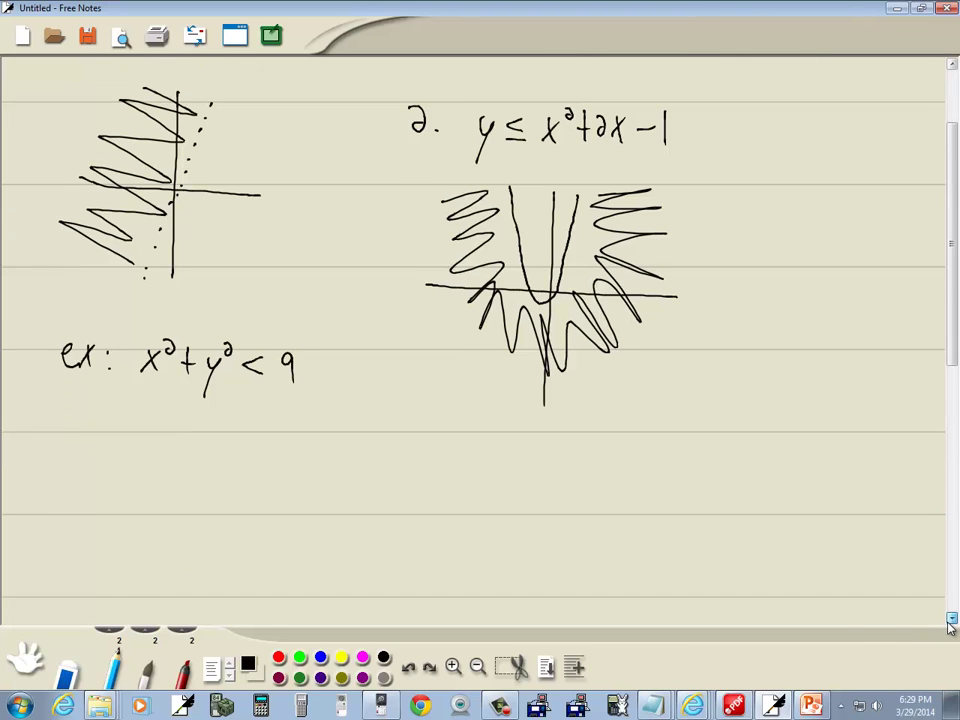
left_click(951, 621)
key("alt+Tab")
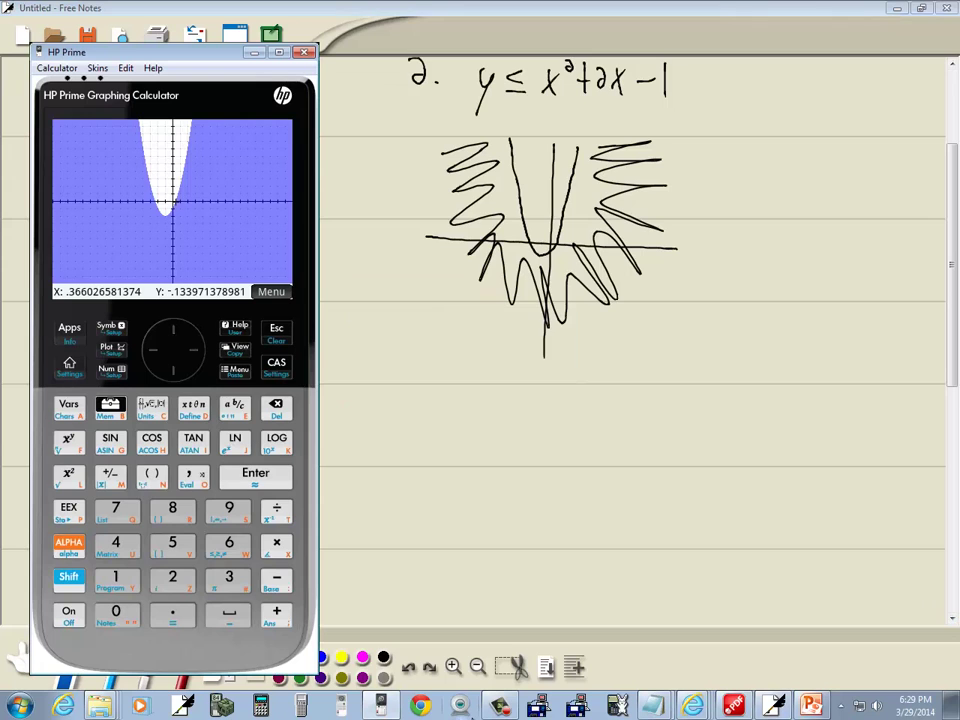
left_click_drag(257, 56, 657, 60)
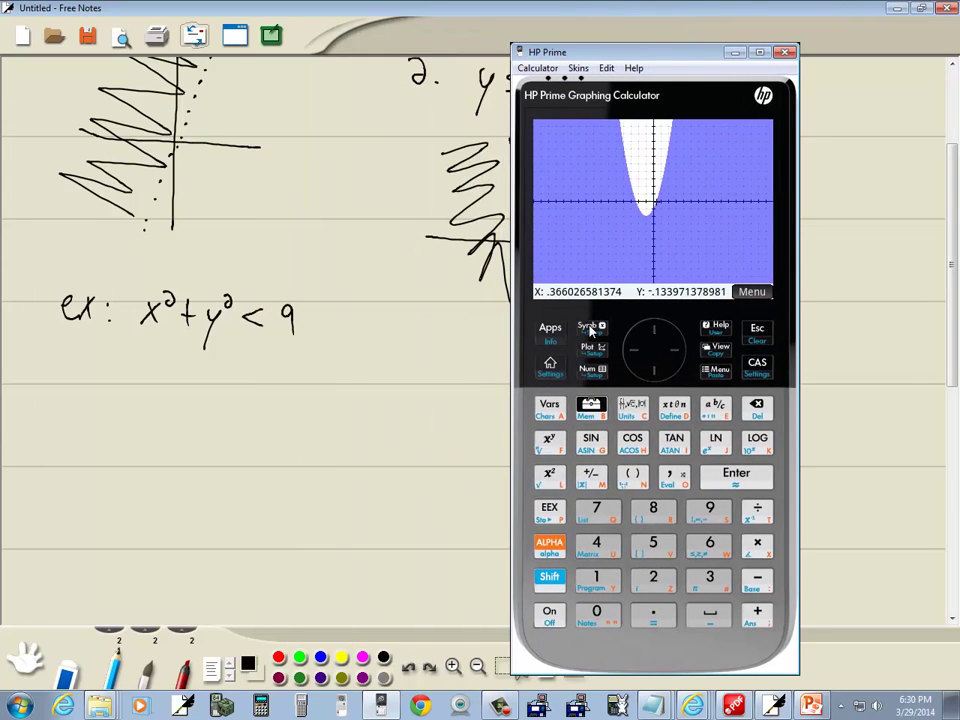
- Replace the parabola inequality in V1 with X²+Y²<9 and commit it
left_click(590, 330)
left_click(758, 405)
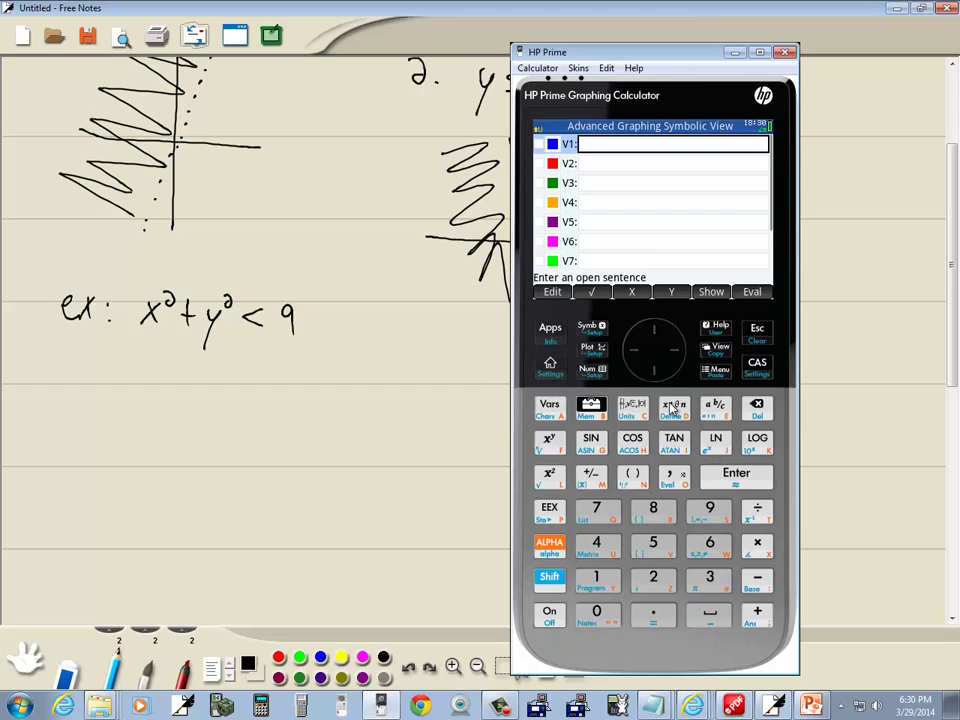
key("x")
left_click(552, 476)
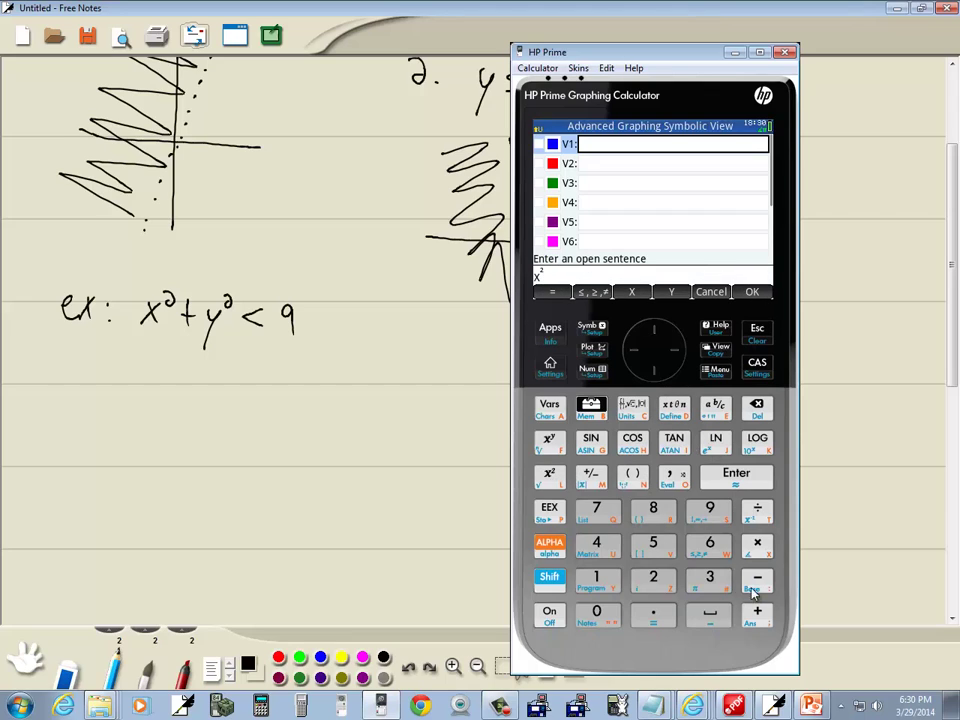
left_click(757, 612)
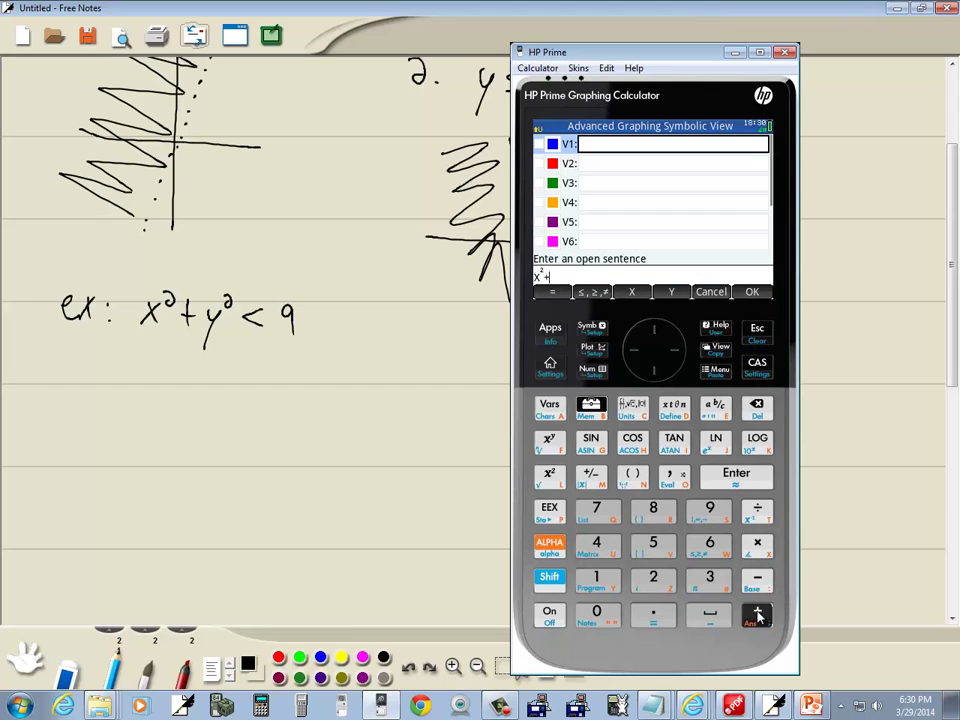
left_click(548, 550)
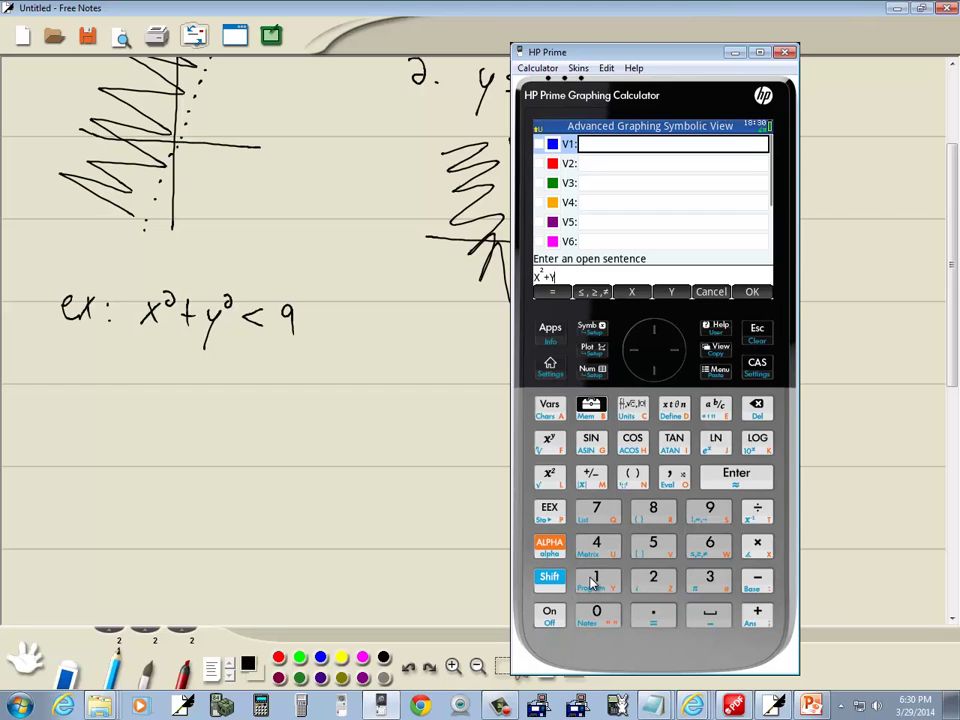
left_click(551, 476)
left_click(552, 577)
left_click(705, 542)
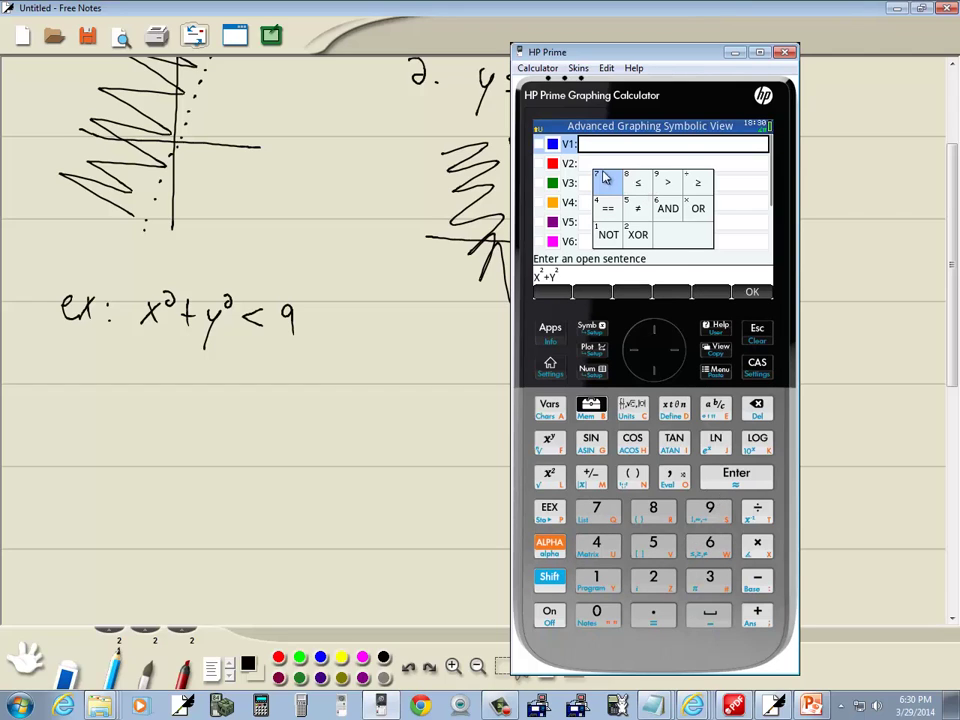
key("Return")
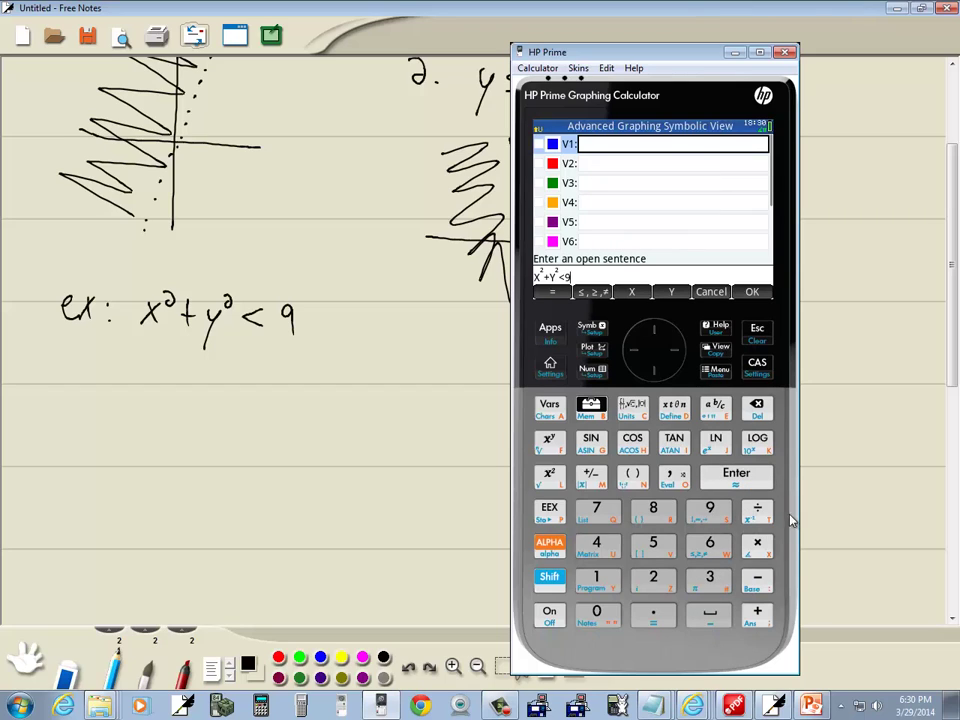
key("Return")
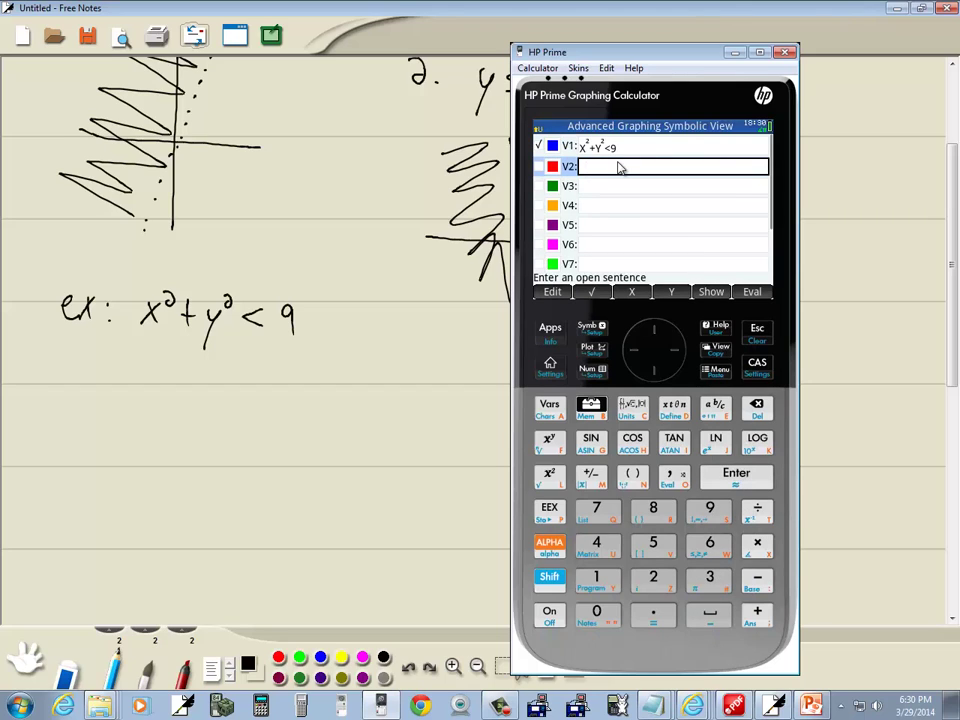
- Plot X²+Y²<9 to see a shaded disc of radius 3 at the origin
left_click(590, 350)
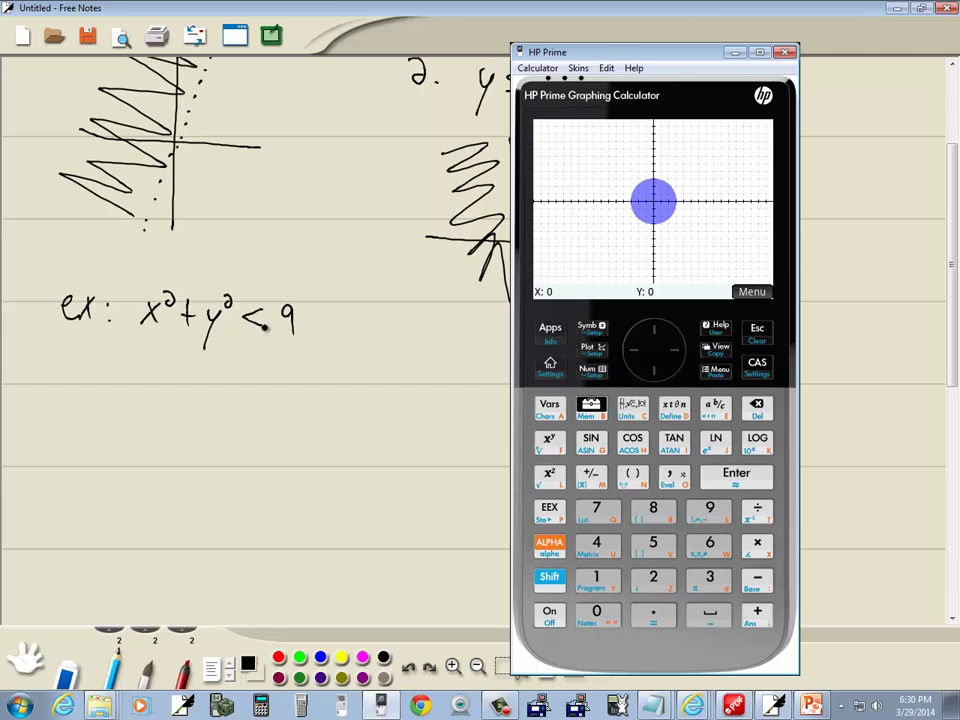
- Sketch axes under x²+y²<9 with a dotted circle shaded inside
left_click(219, 378)
left_click_drag(221, 375, 210, 518)
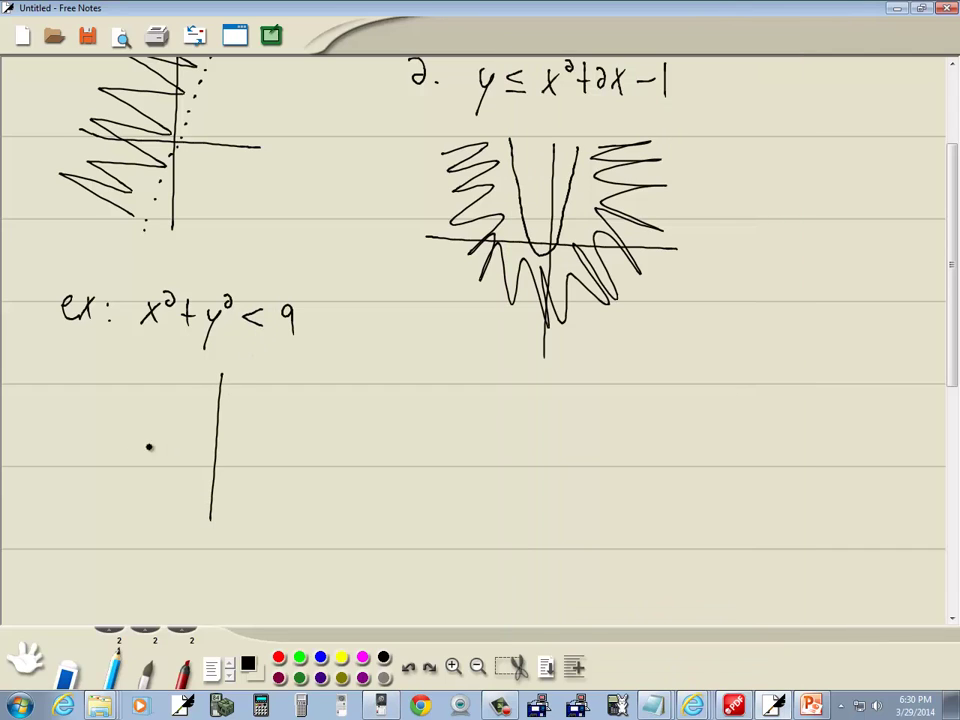
left_click_drag(120, 446, 288, 467)
left_click_drag(229, 451, 229, 465)
left_click(184, 460)
left_click(186, 469)
mouse_move(227, 433)
left_mouse_down()
mouse_move(240, 430)
mouse_move(205, 452)
mouse_move(205, 476)
mouse_move(230, 488)
left_mouse_up()
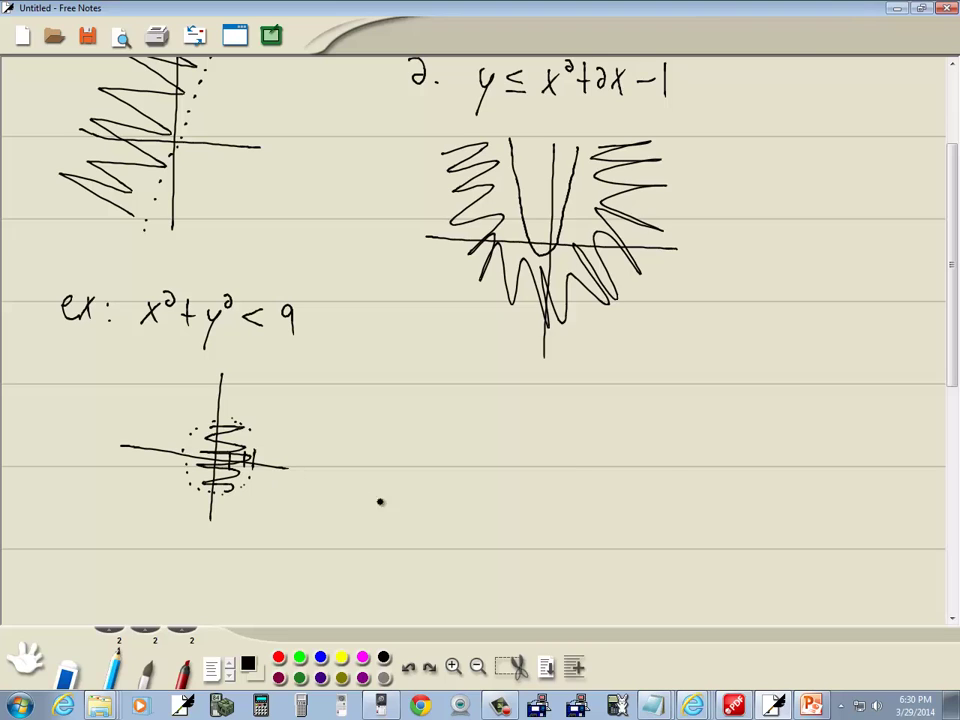
- Write a new 'ex:' label below the parabola example
key("alt+Tab")
key("alt+Tab")
left_click_drag(448, 405, 482, 413)
left_click(493, 396)
left_click(497, 407)
mouse_move(484, 393)
left_mouse_down()
mouse_move(470, 414)
mouse_move(544, 424)
mouse_move(521, 425)
mouse_move(565, 415)
mouse_move(610, 421)
left_mouse_up()
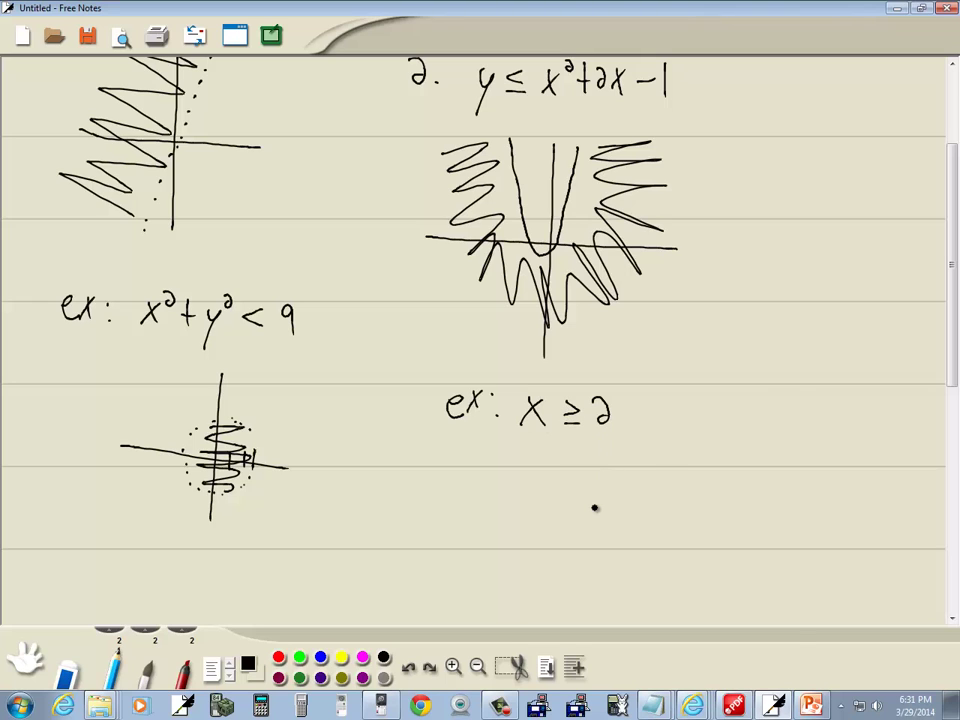
- Bring HP Prime in front and move it to the left beside the notes
key("alt+Tab")
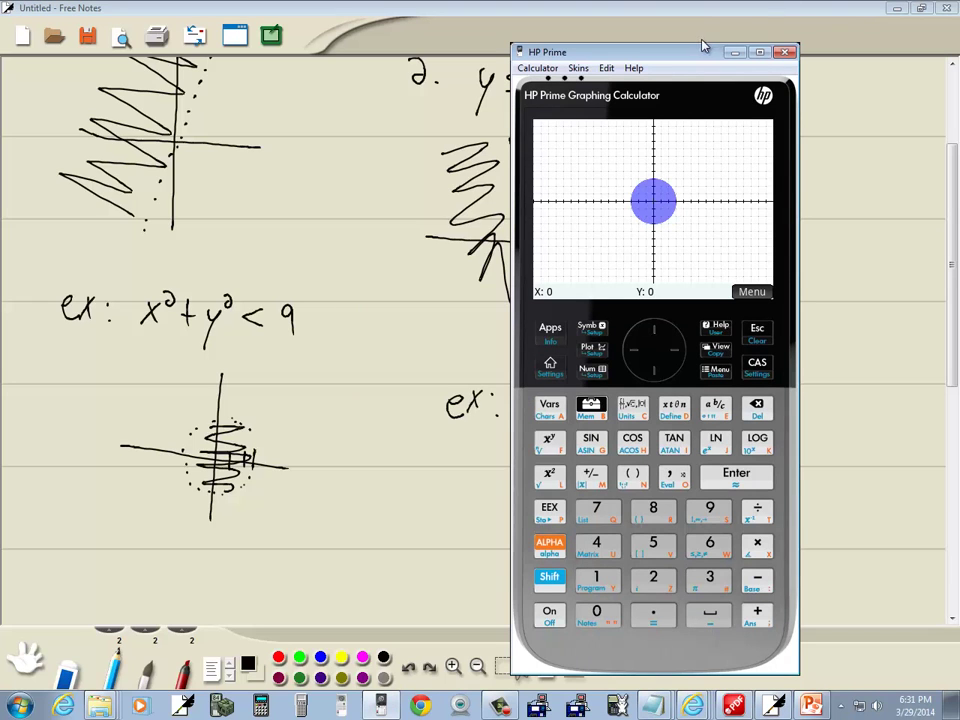
left_click_drag(676, 62, 170, 68)
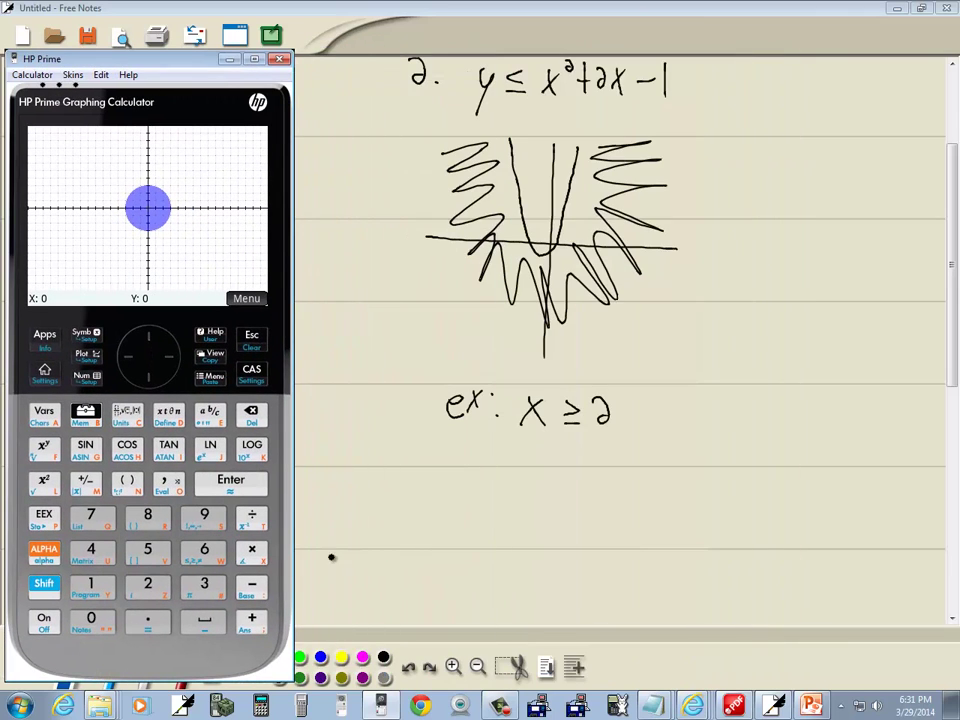
- Replace V1 with X ≥ 2 and plot it, shading the region right of x = 2
left_click(85, 333)
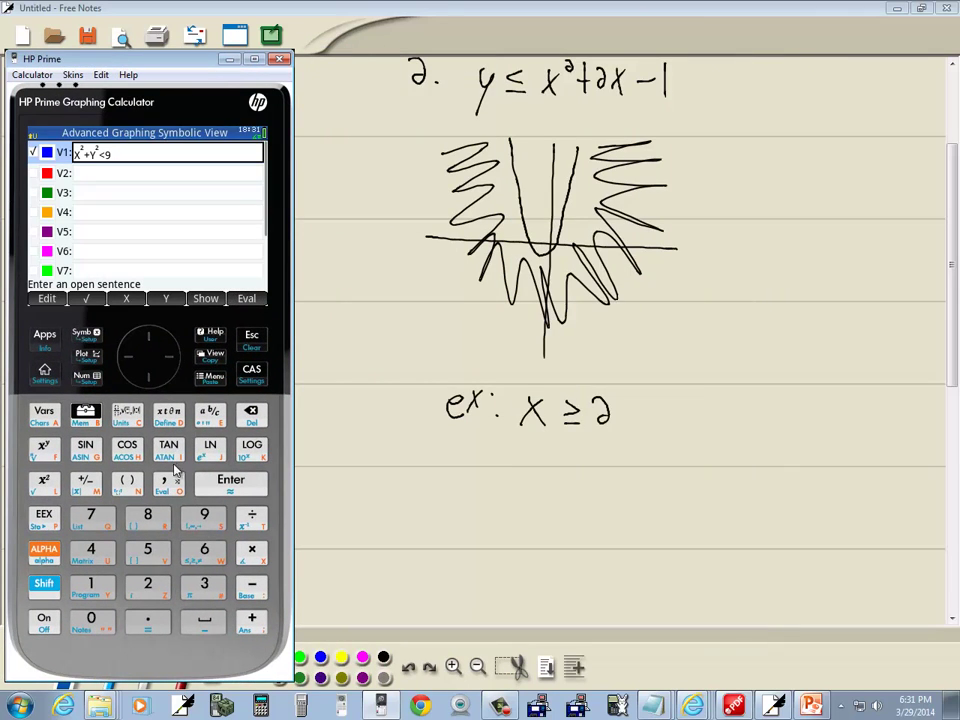
left_click(252, 416)
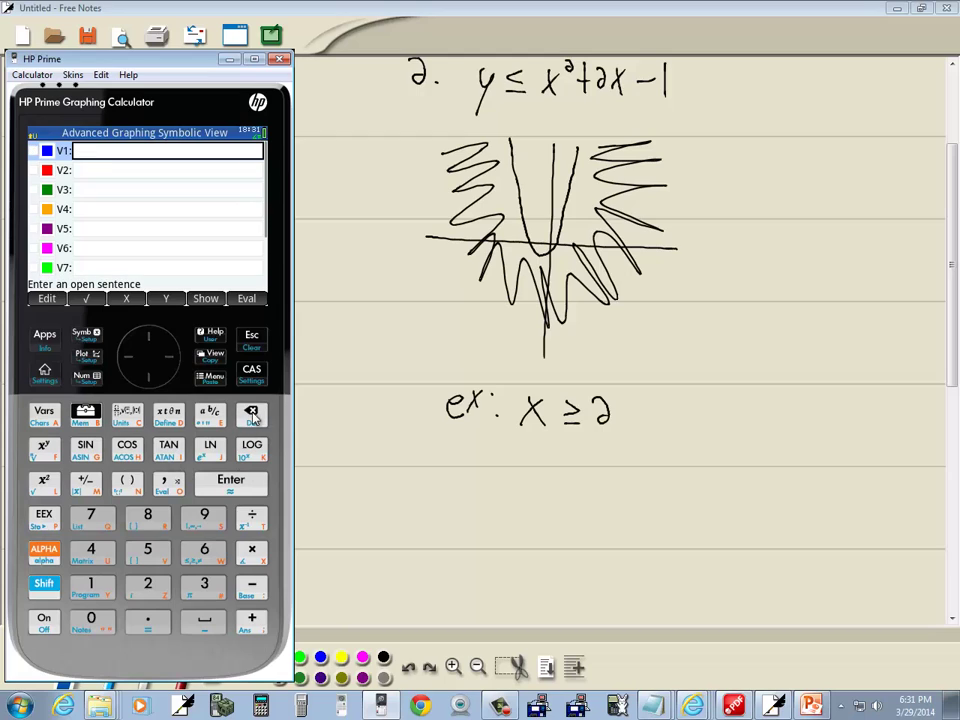
left_click(171, 414)
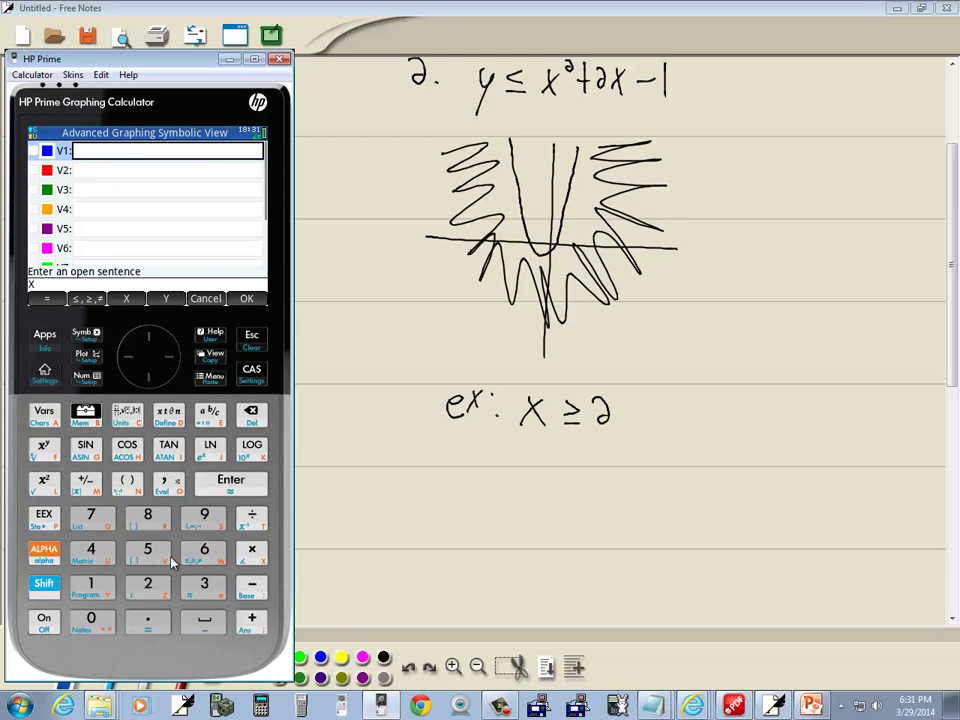
left_click(203, 553)
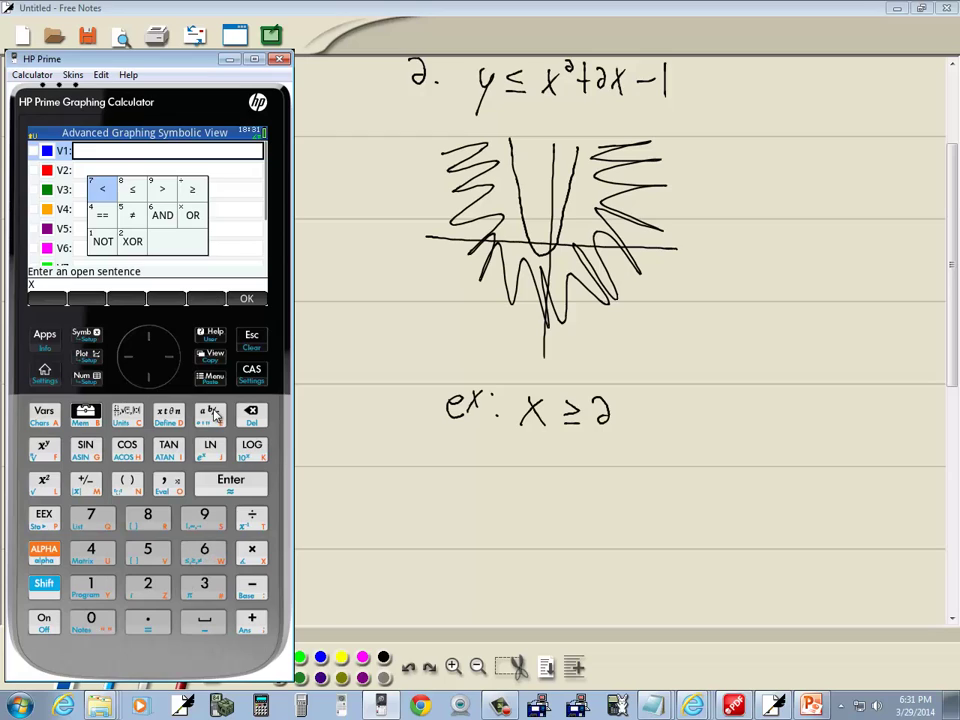
left_click(166, 358)
left_click(166, 358)
left_click(166, 358)
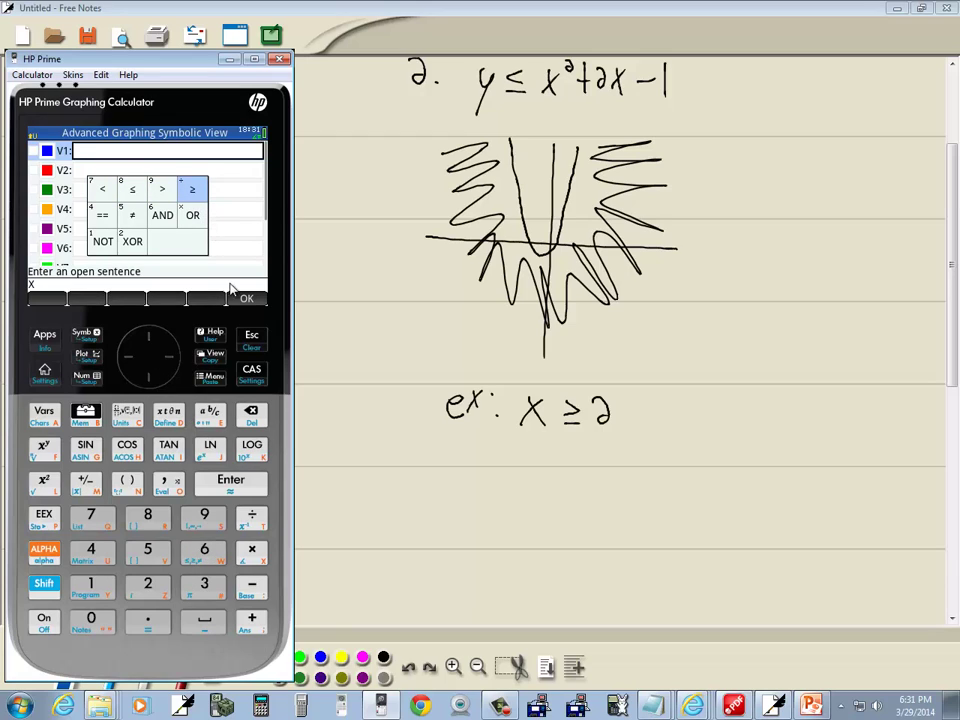
left_click(238, 484)
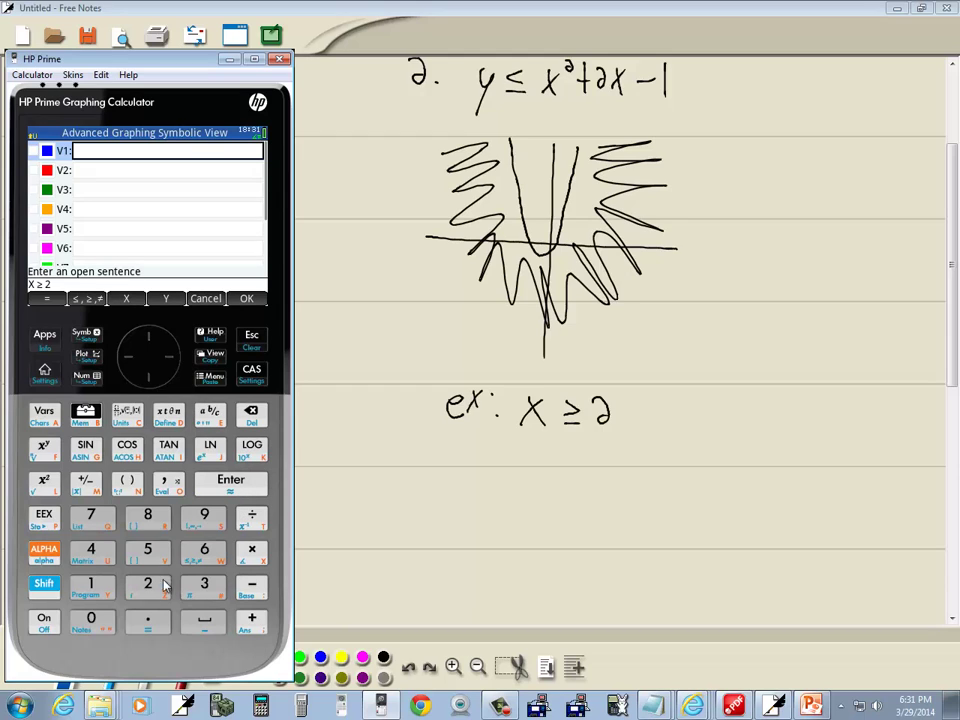
left_click(225, 488)
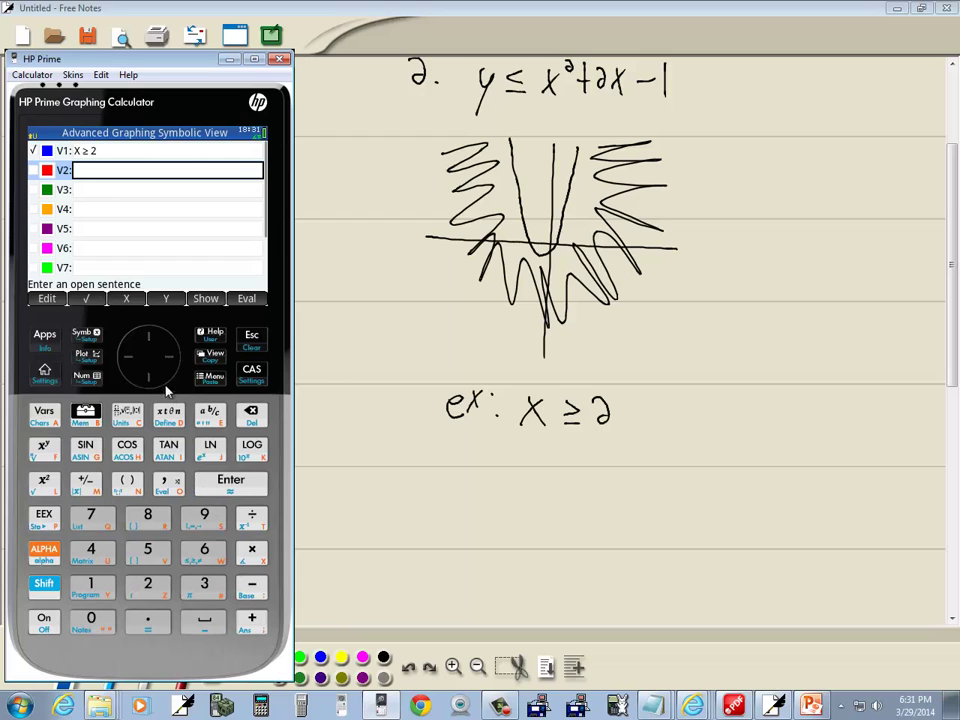
left_click(88, 357)
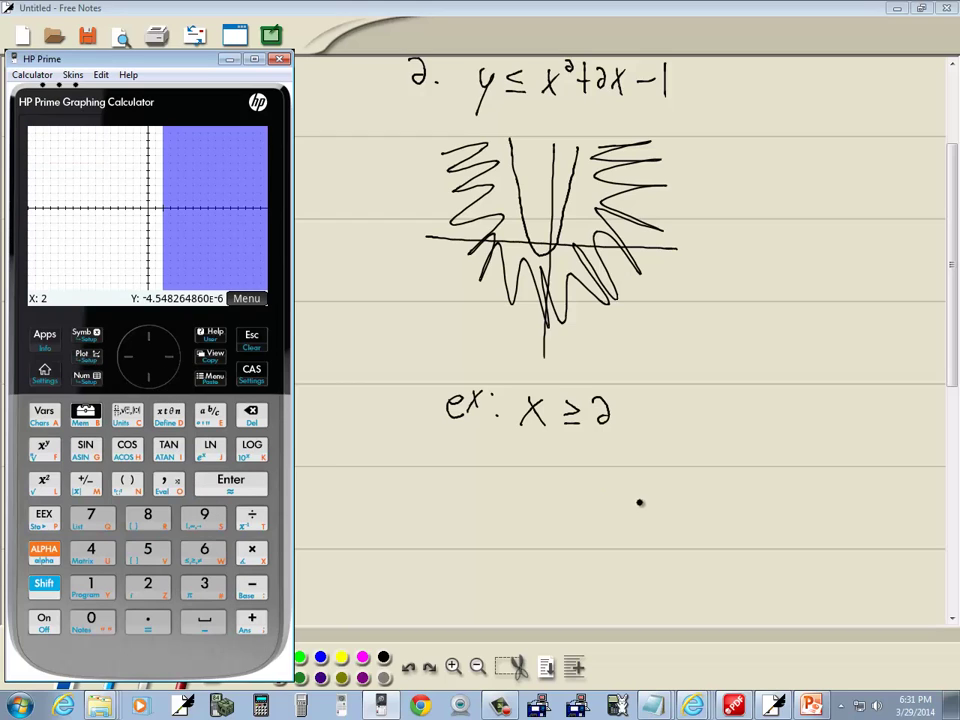
- Sketch x ≥ 2 as a solid line at x = 2 shaded rightward, then show PowerPoint slide 1
left_click_drag(545, 457, 538, 600)
left_click_drag(446, 530, 665, 548)
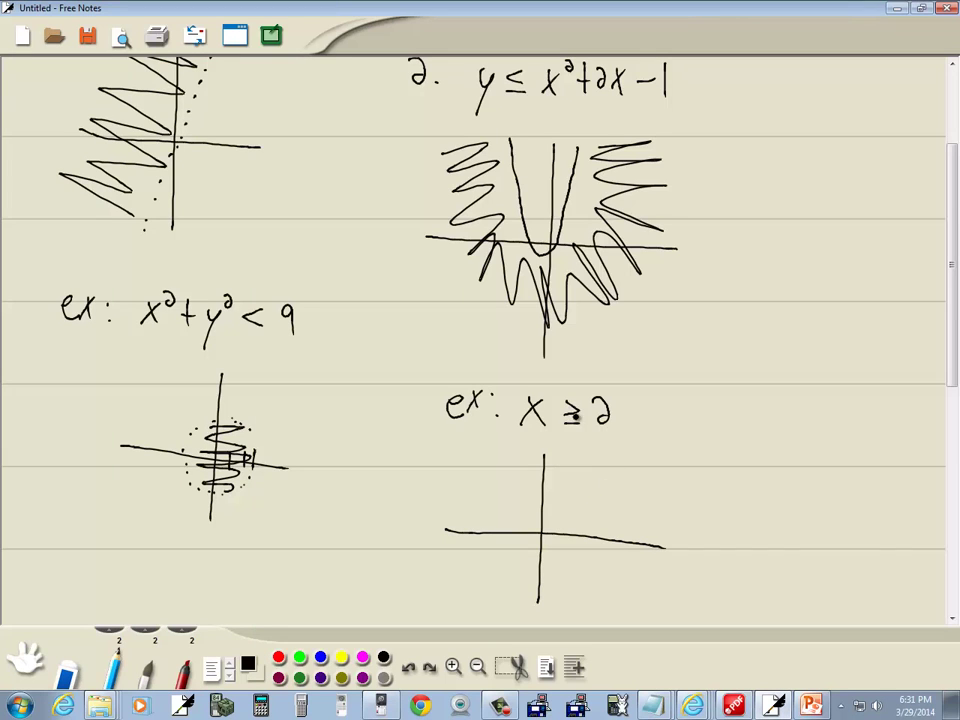
key("alt+Tab")
key("alt+Tab")
left_click_drag(558, 528, 558, 542)
left_click_drag(566, 528, 566, 542)
left_click_drag(578, 467, 573, 593)
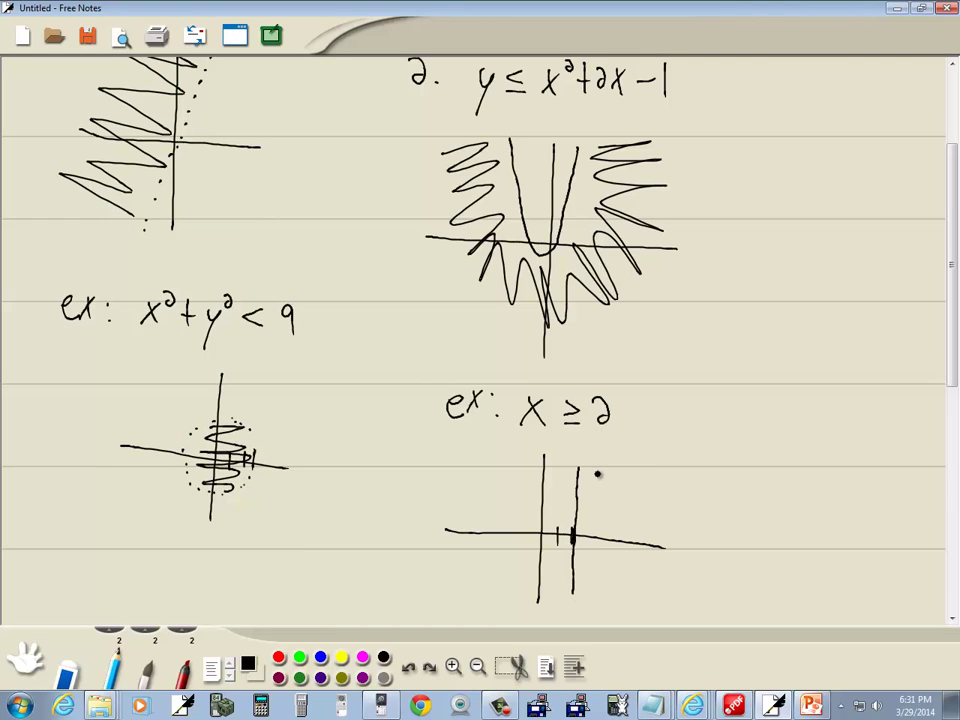
mouse_move(598, 475)
left_mouse_down()
mouse_move(658, 491)
mouse_move(662, 508)
mouse_move(604, 521)
mouse_move(608, 545)
mouse_move(659, 591)
left_mouse_up()
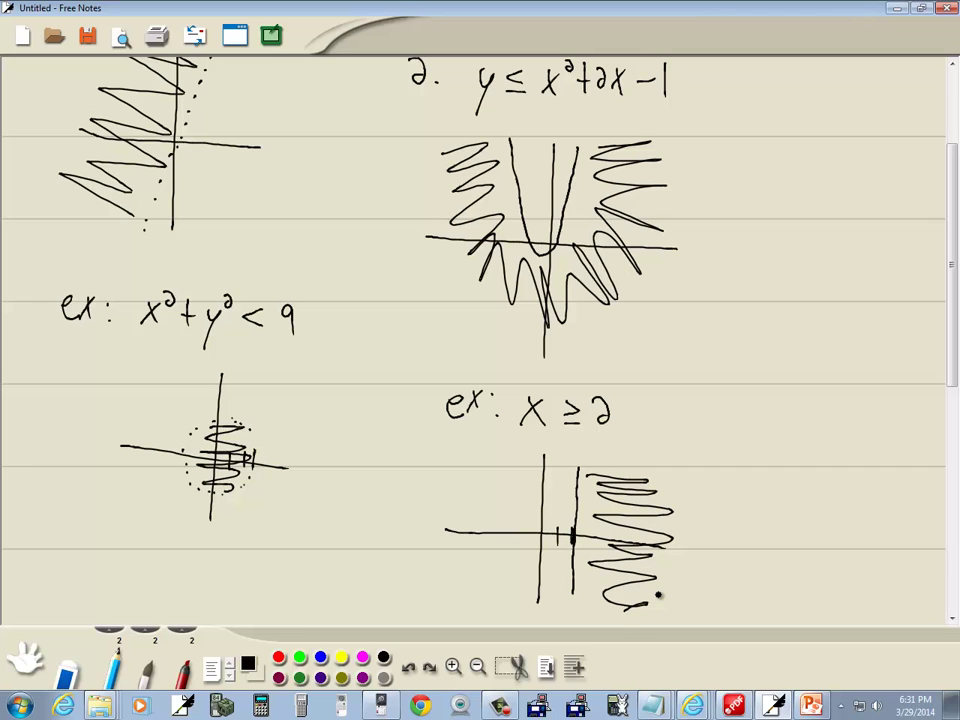
key("alt+Tab")
key("alt+Tab")
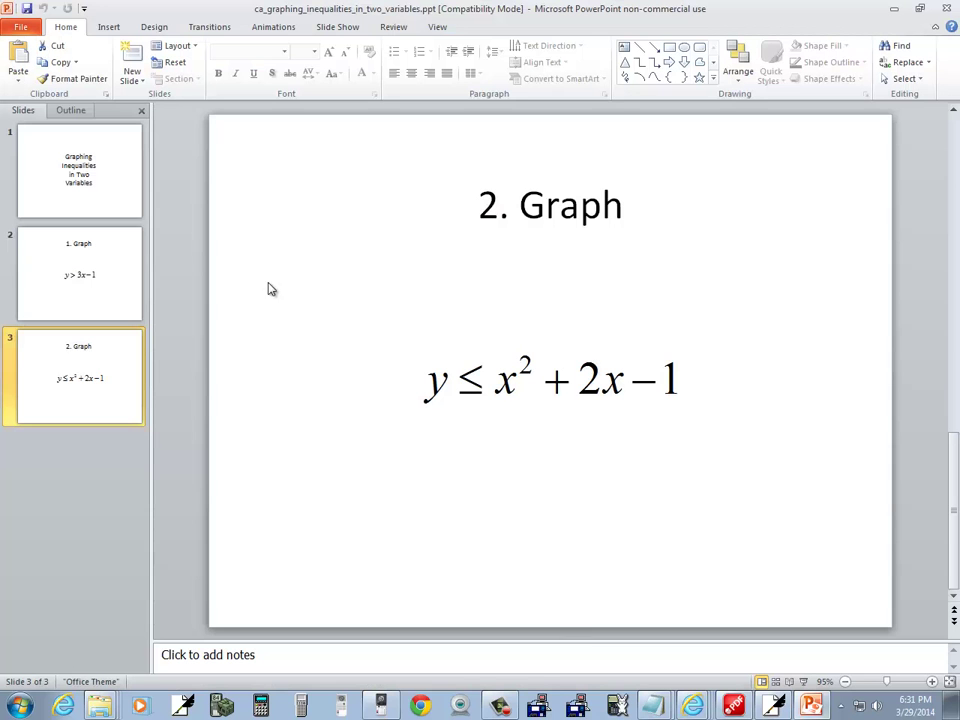
left_click(43, 137)
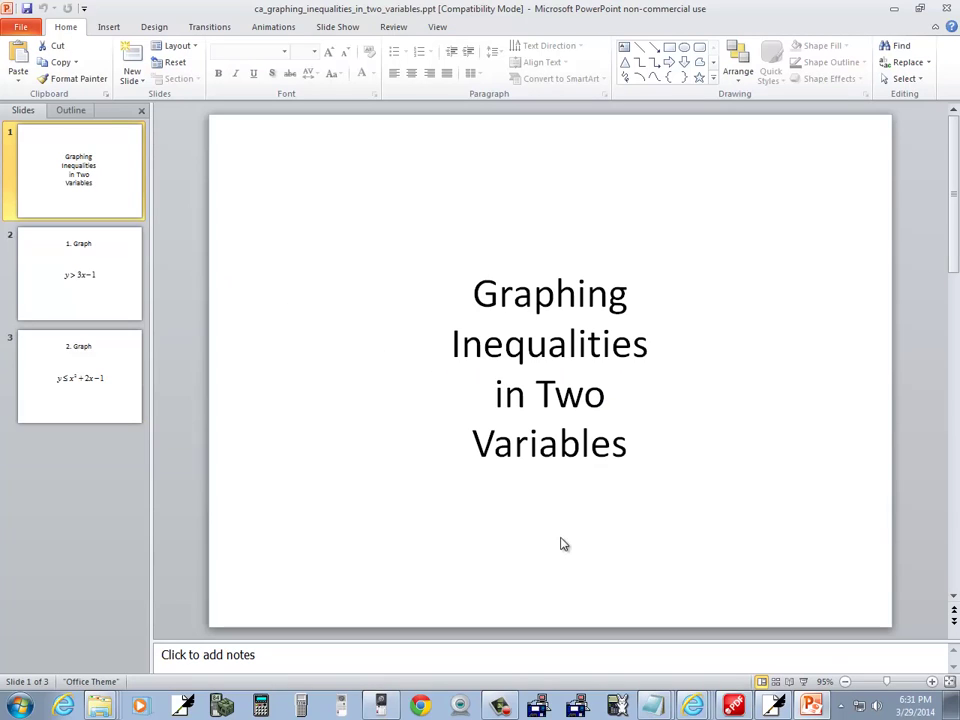